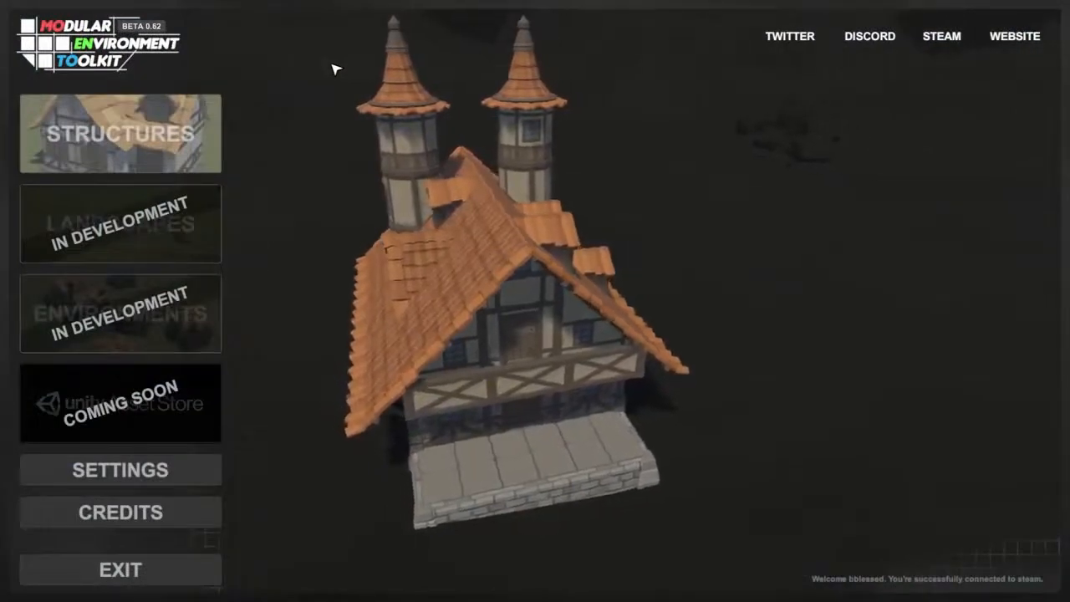
click(165, 134)
click(145, 240)
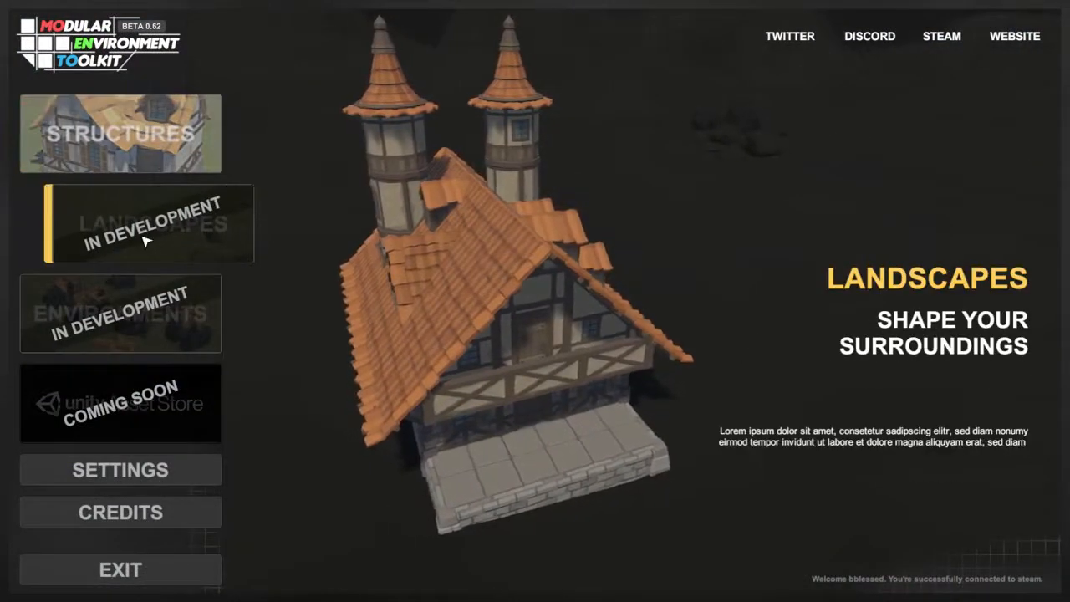
click(166, 320)
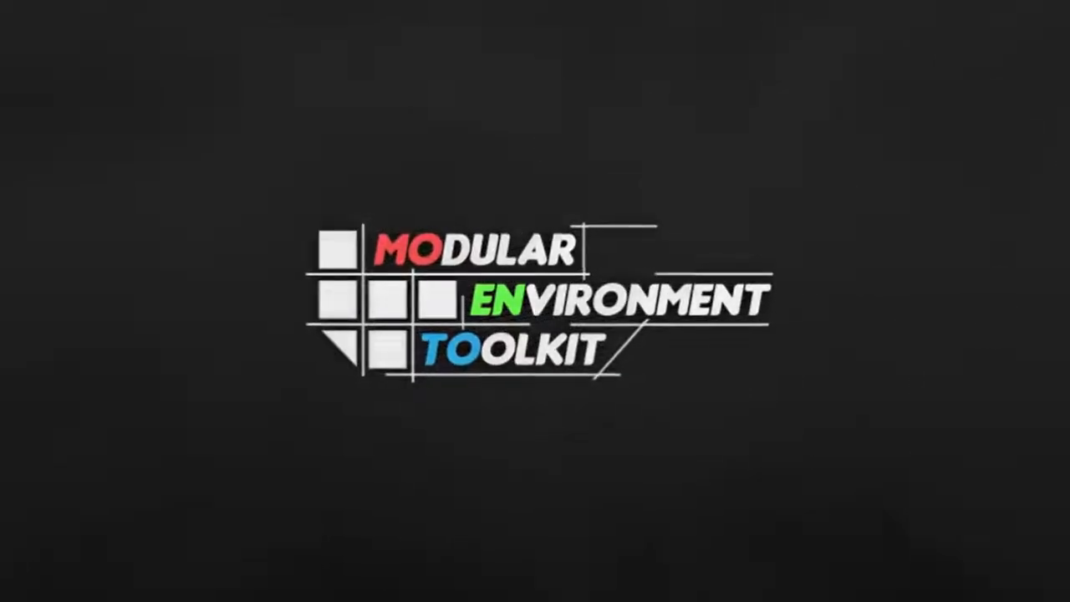
- Create a new structure using the POLYGON Fantasy Kingdom style set
click(262, 124)
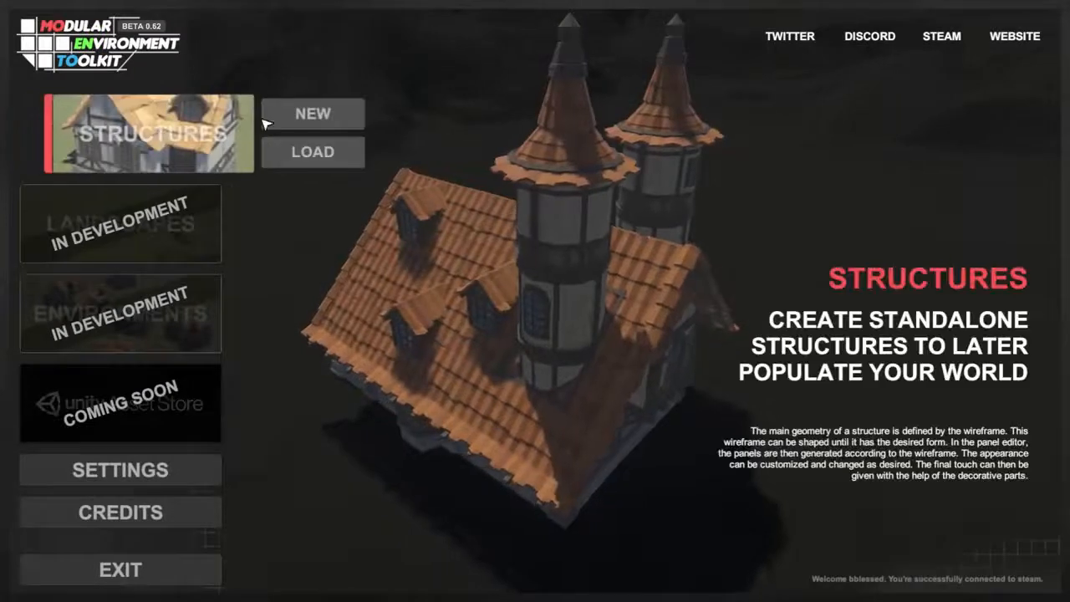
click(266, 122)
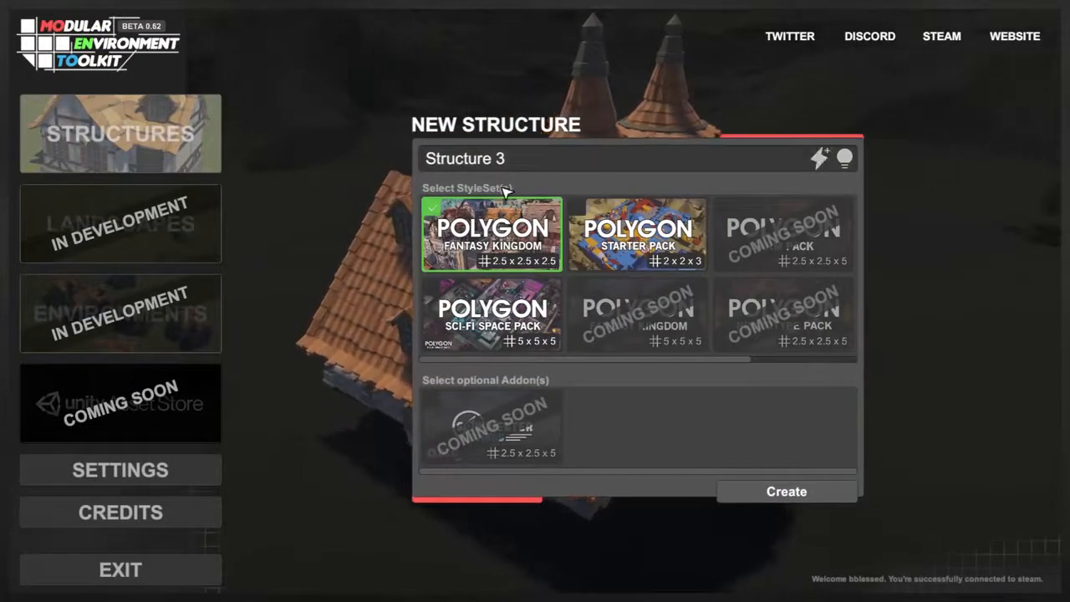
click(490, 336)
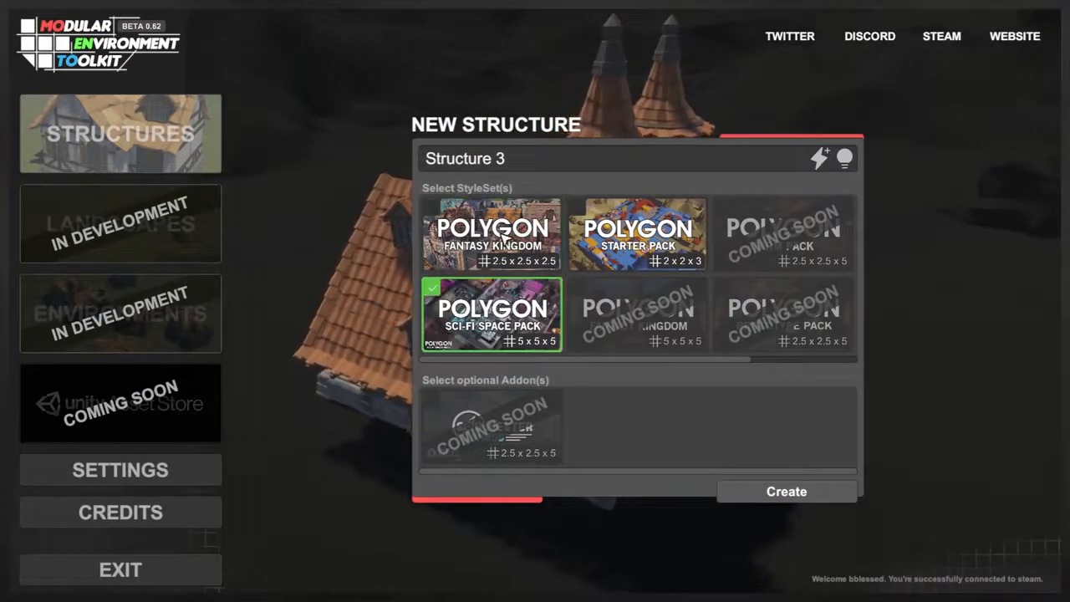
click(501, 238)
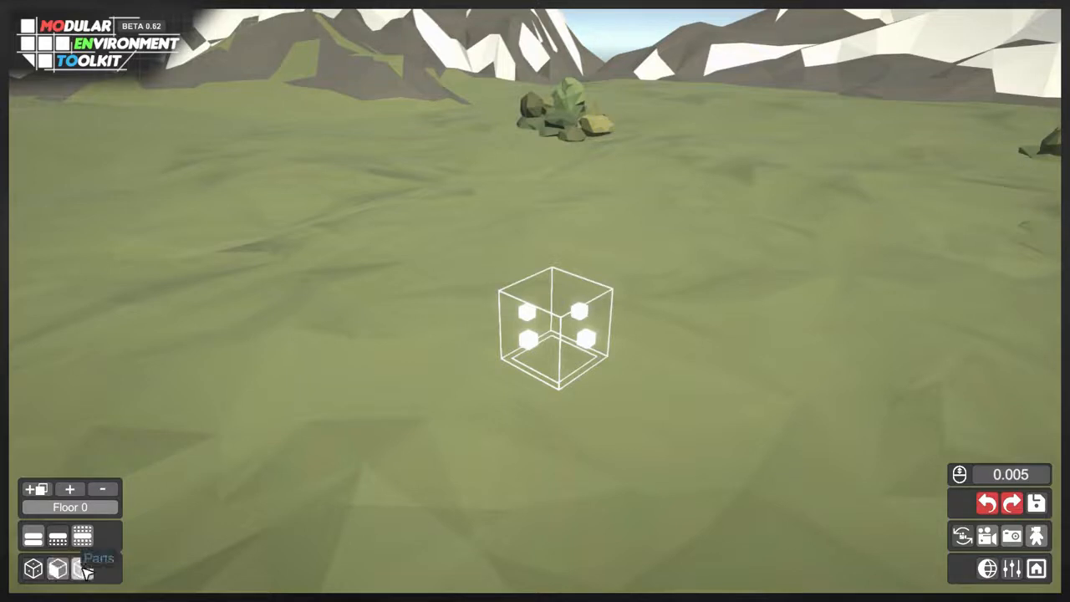
- Enlarge the starting wireframe cell into a rectangular ground floor three cells wide, extending all three columns toward the front
middle_drag(660, 376, 602, 423)
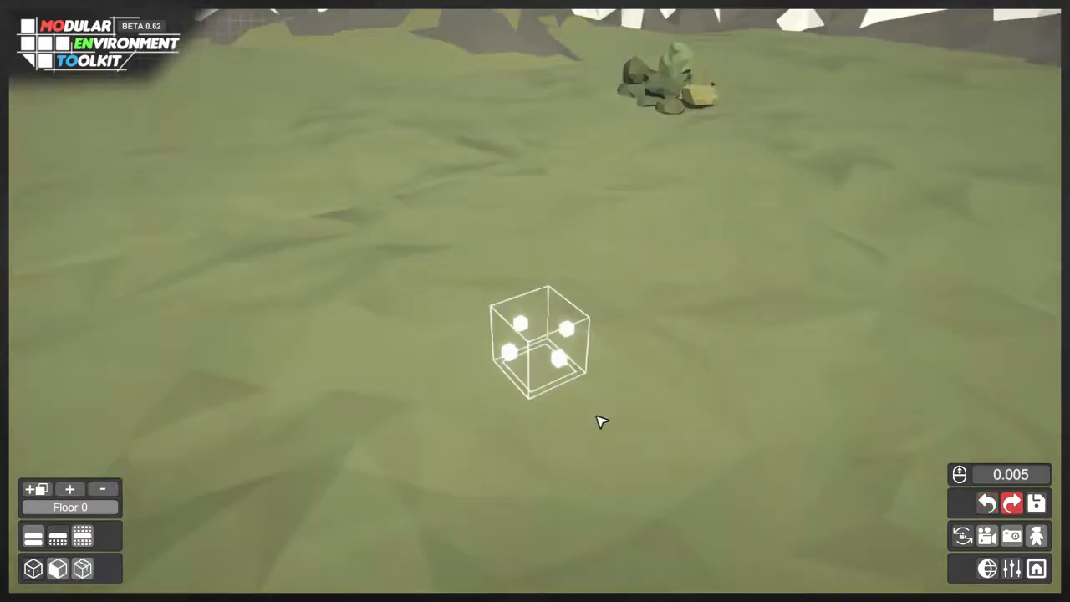
drag(499, 359, 376, 402)
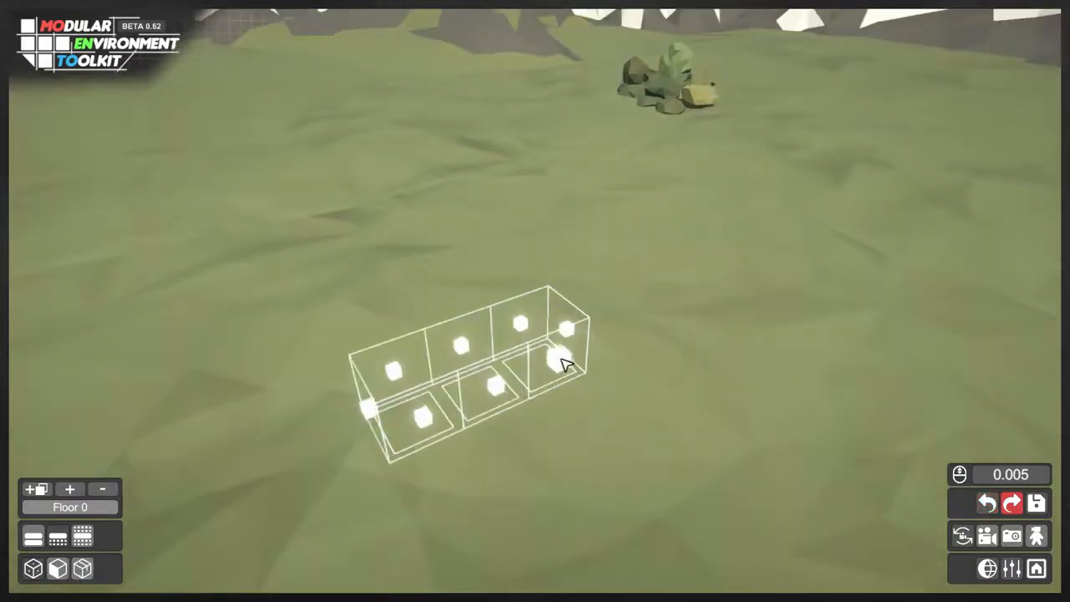
drag(556, 359, 617, 433)
drag(494, 382, 579, 471)
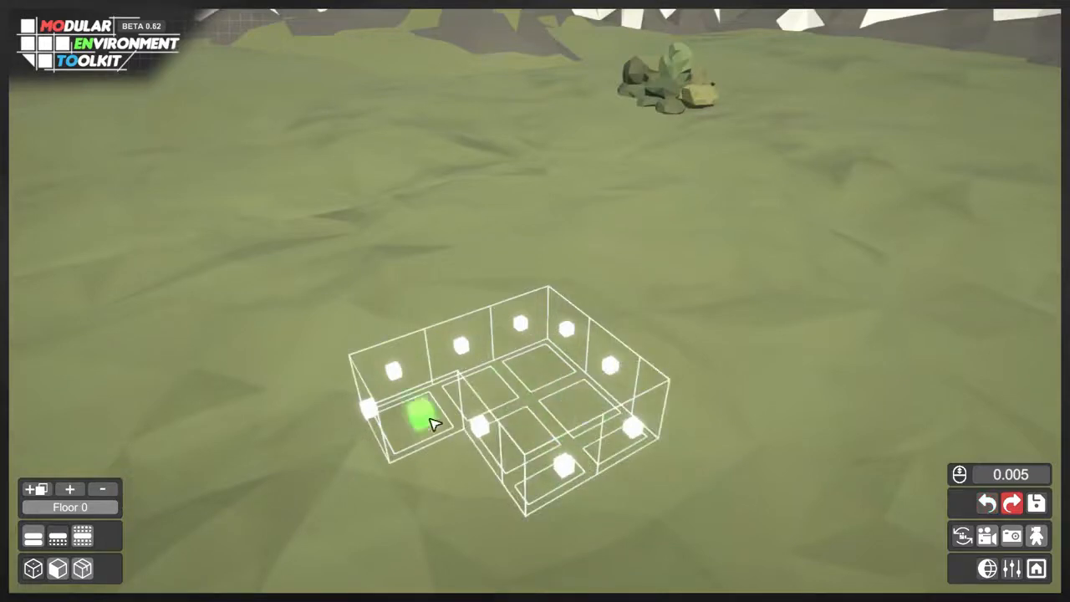
drag(434, 426, 532, 510)
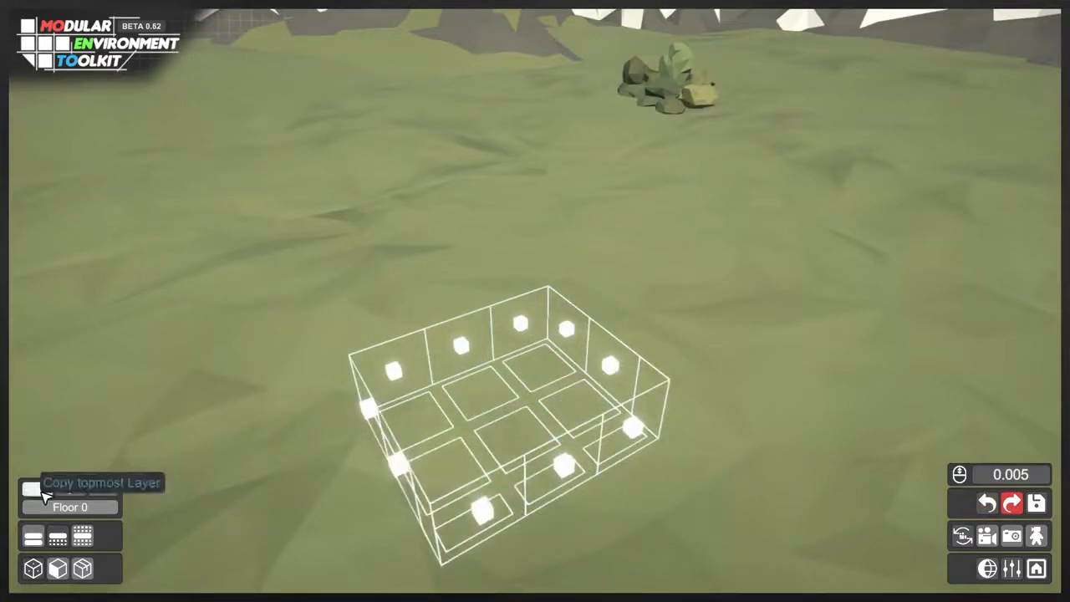
- Copy the topmost layer upward twice and remove Floor 2, keeping Floor 0 and Floor 1
click(38, 489)
click(37, 471)
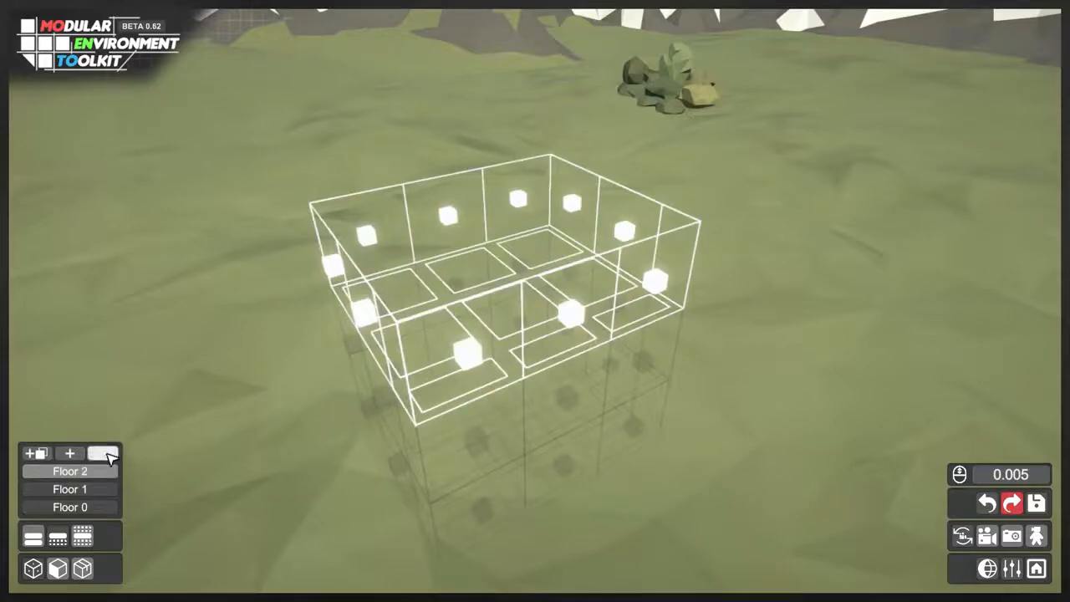
click(104, 452)
- Push in the front corner cell of Floor 1 to leave a notch above the ground floor
click(632, 332)
middle_drag(723, 435, 679, 423)
drag(627, 382, 605, 356)
middle_drag(688, 413, 723, 424)
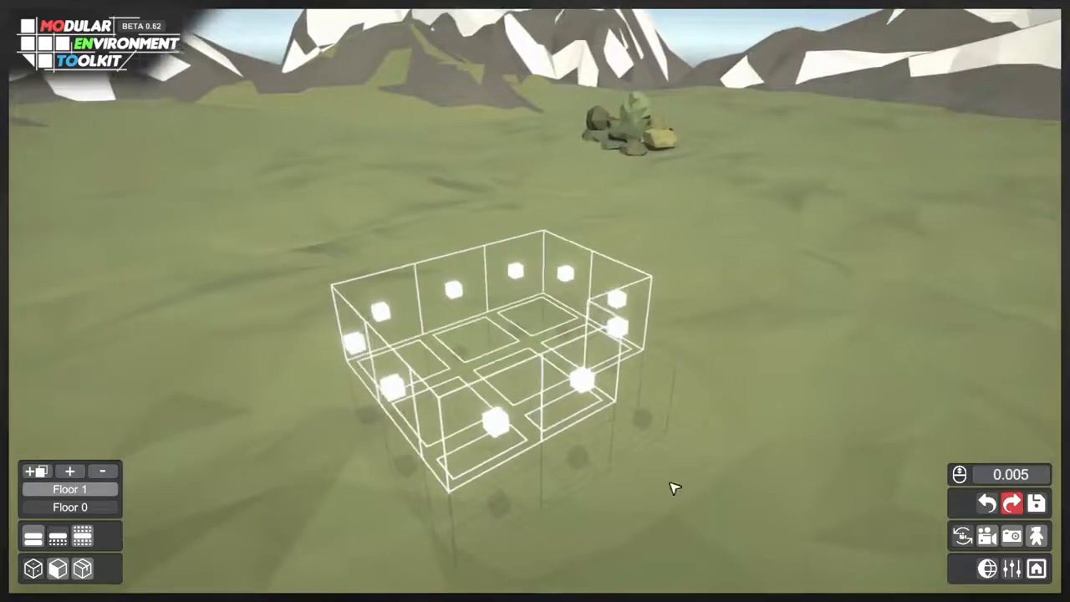
middle_drag(674, 485, 709, 460)
- Generate the wall panels, placing an arched window in the ground-floor side wall and a door in the wall below the notch
click(59, 570)
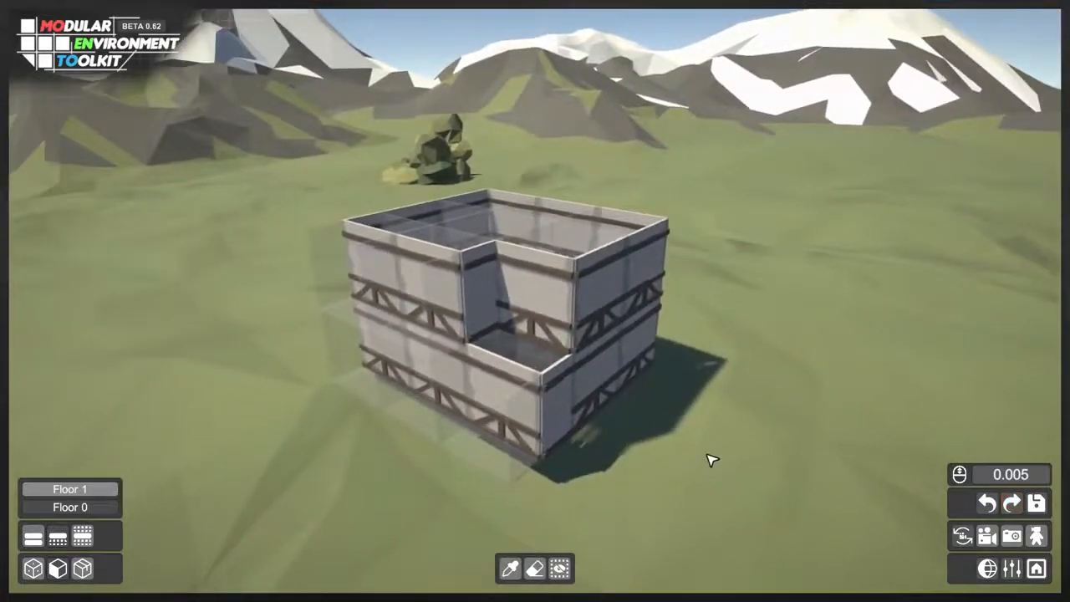
click(596, 375)
click(794, 251)
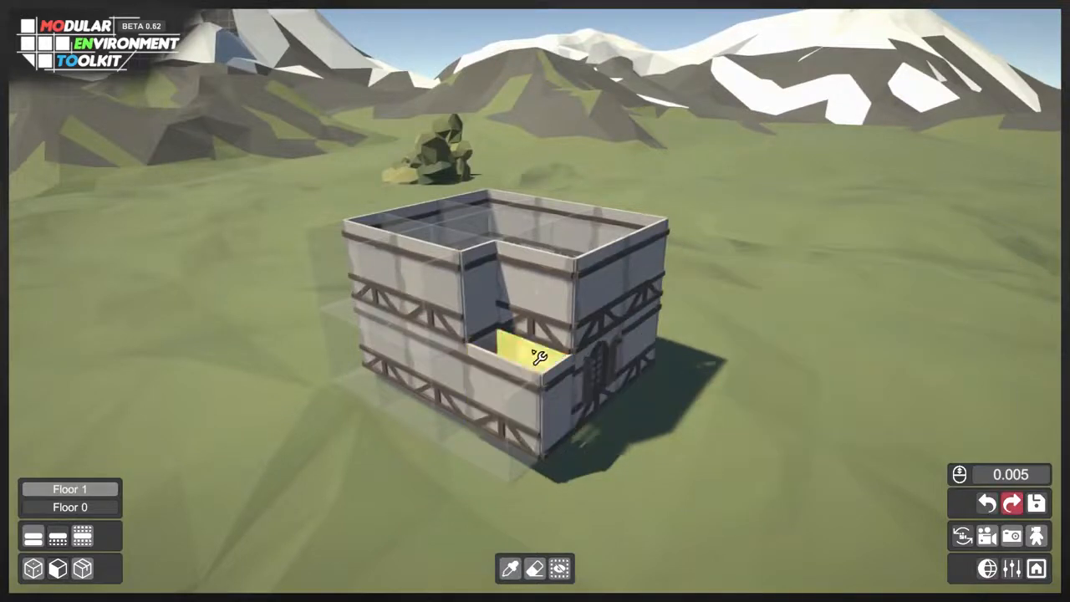
click(533, 351)
click(694, 188)
click(733, 232)
- Replace the upper wall above the door with a sloped orange-tiled roof panel
click(539, 300)
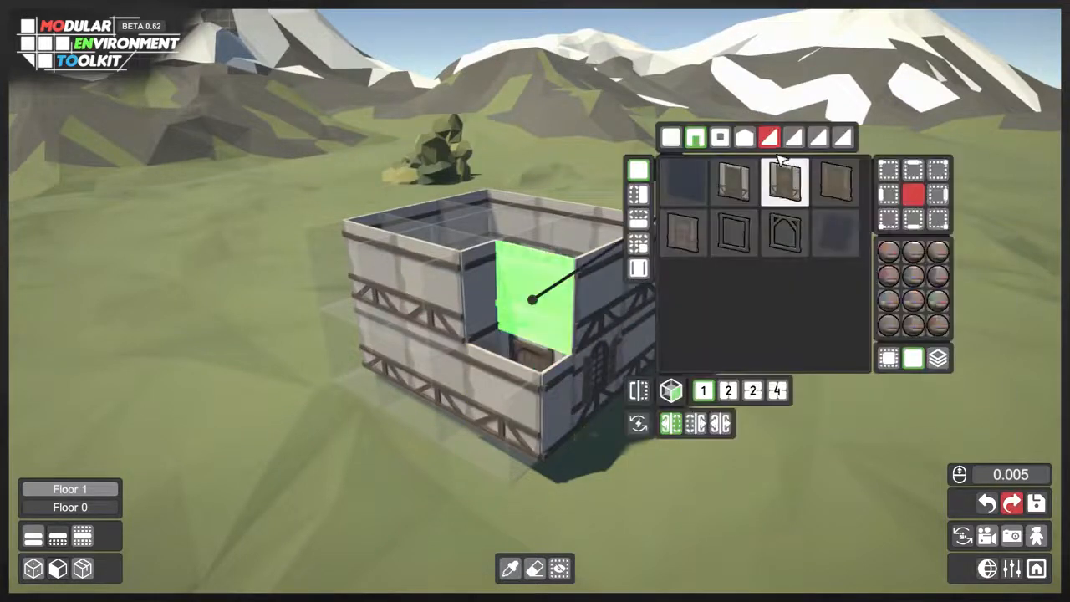
click(769, 139)
click(786, 234)
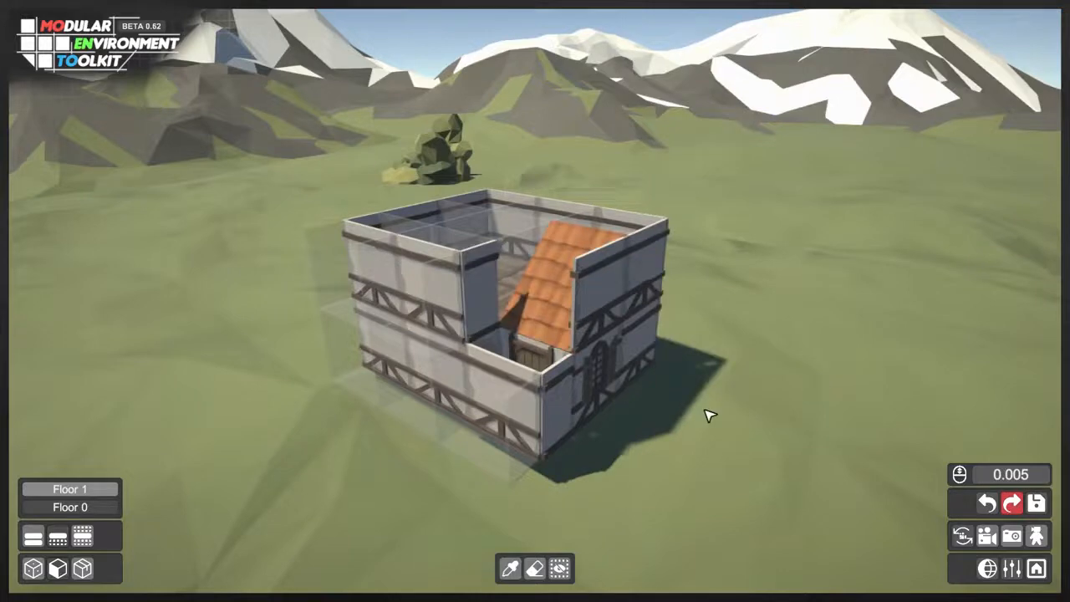
- Add vertical timber posts along the left and right edges of the arched window panel
middle_drag(705, 411, 681, 412)
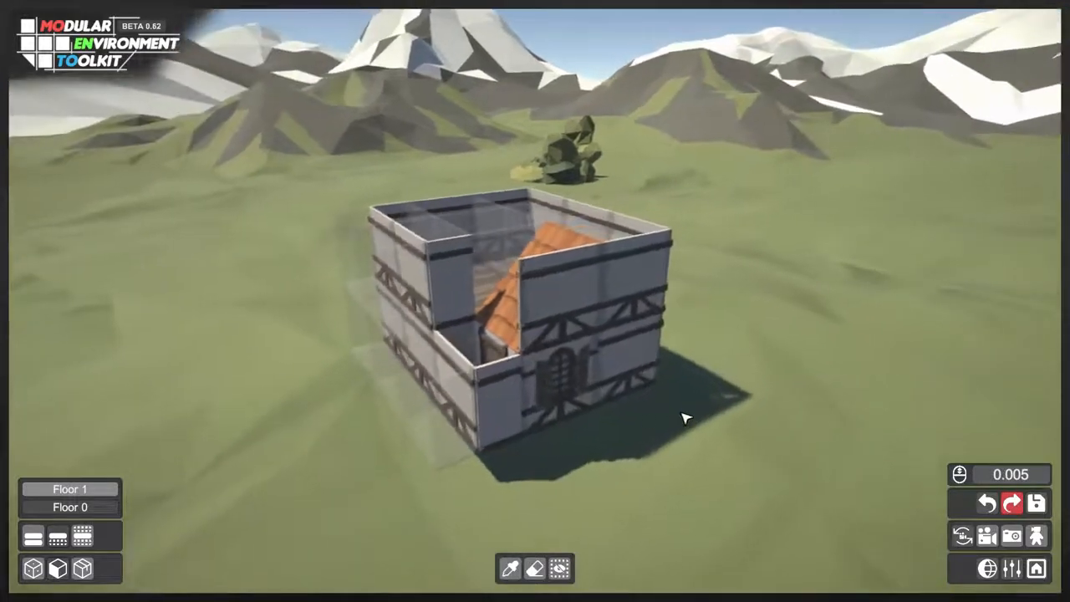
click(558, 380)
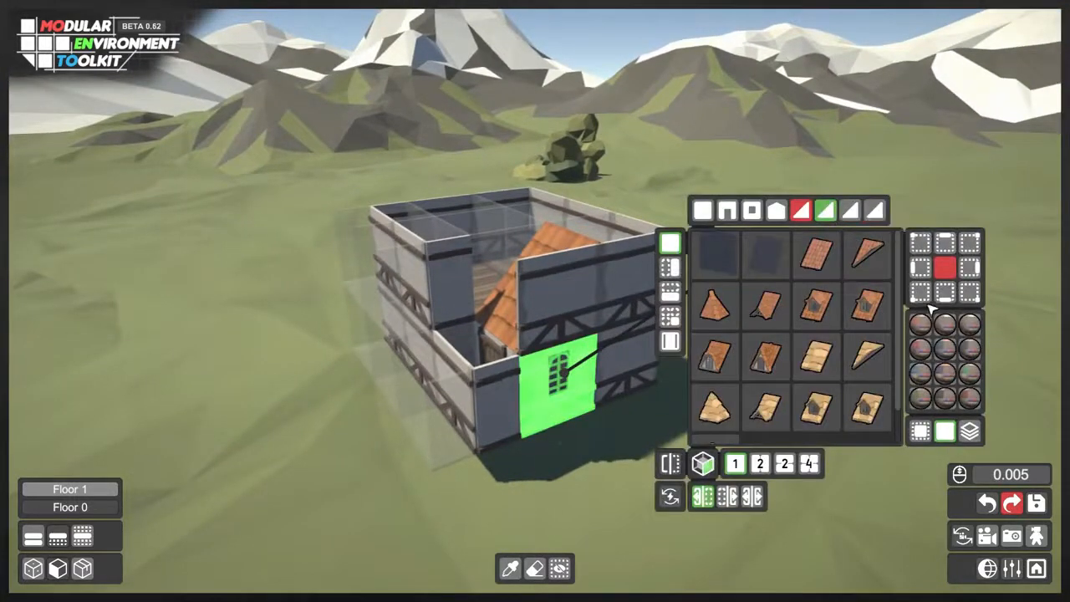
click(919, 267)
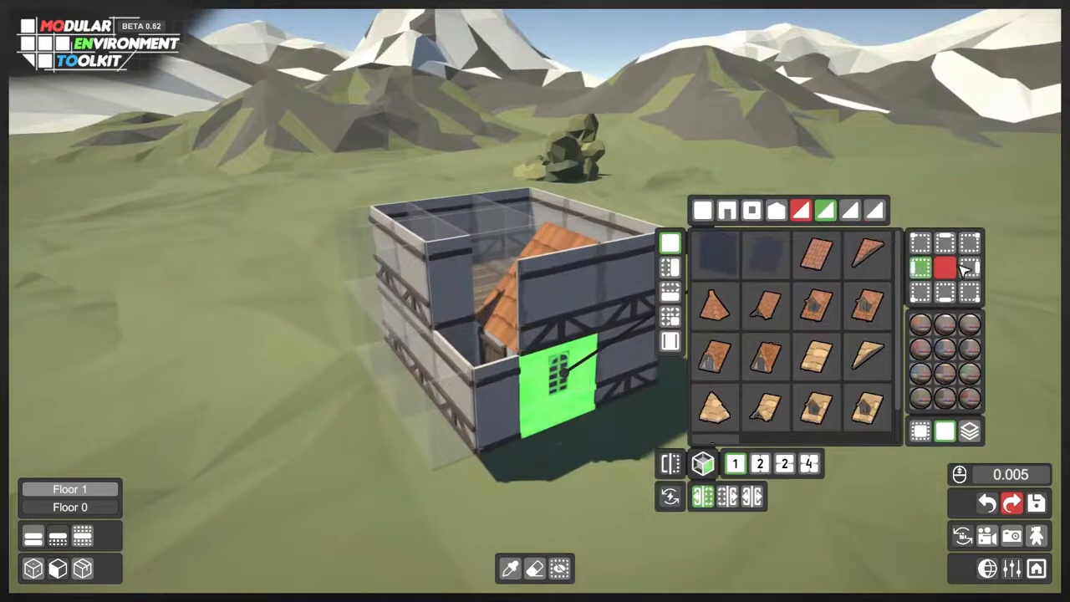
click(970, 270)
click(600, 489)
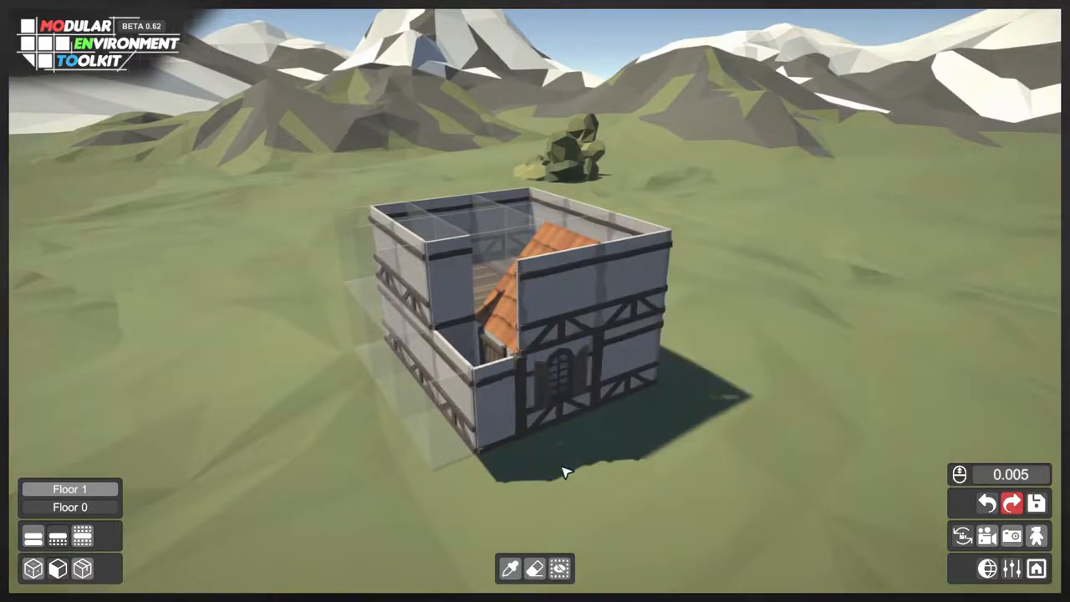
- Change the post style on both sides of the arched window
click(522, 435)
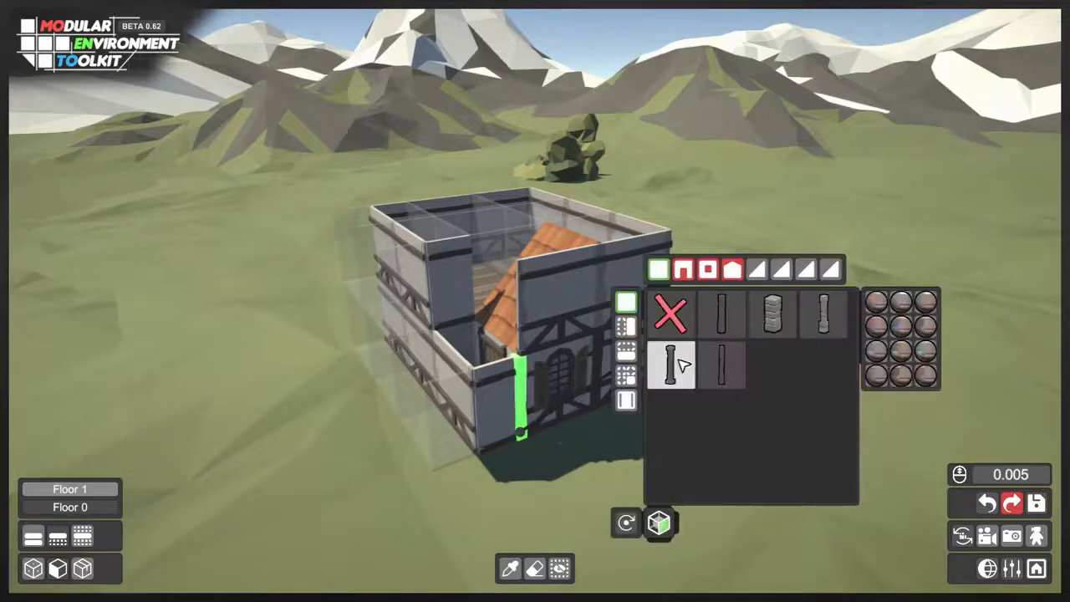
click(593, 500)
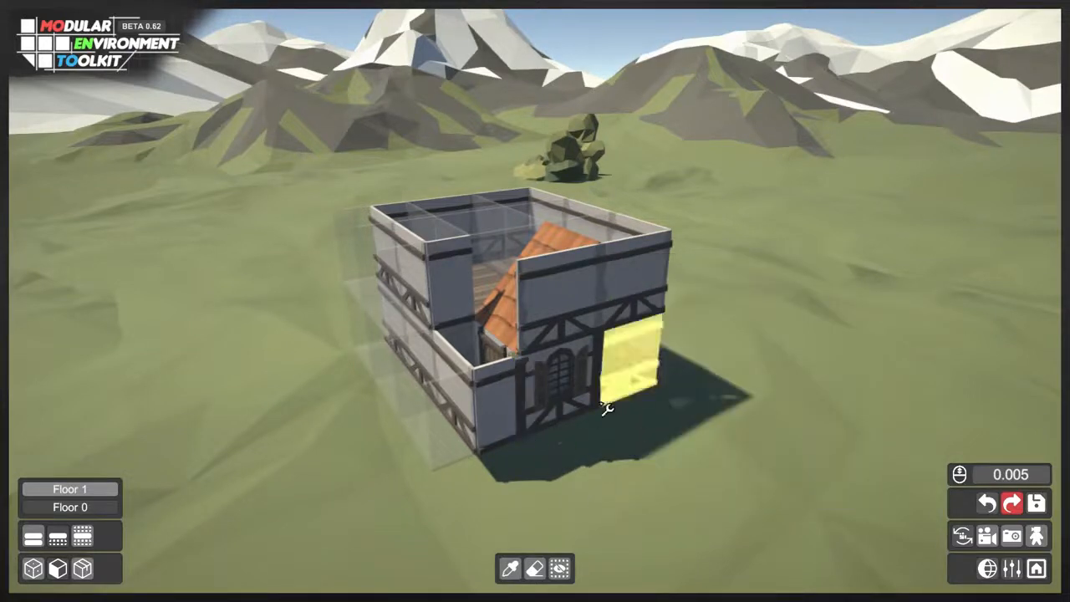
click(603, 405)
click(623, 472)
- Replace the upper wall above the arched window with a cut wall panel and mirror it to follow the roof slope
click(585, 326)
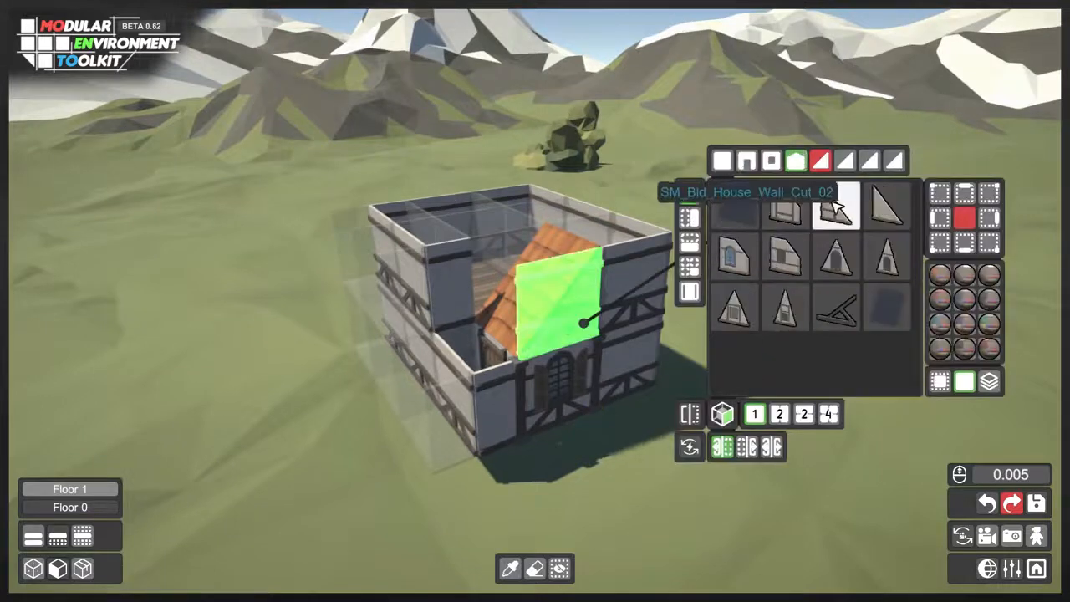
click(783, 204)
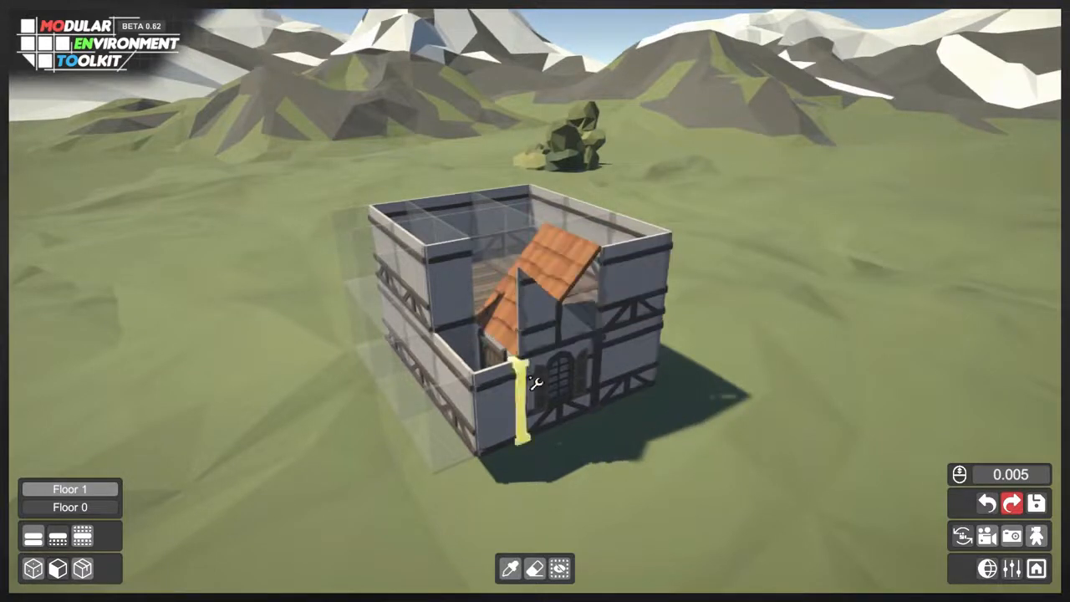
click(558, 321)
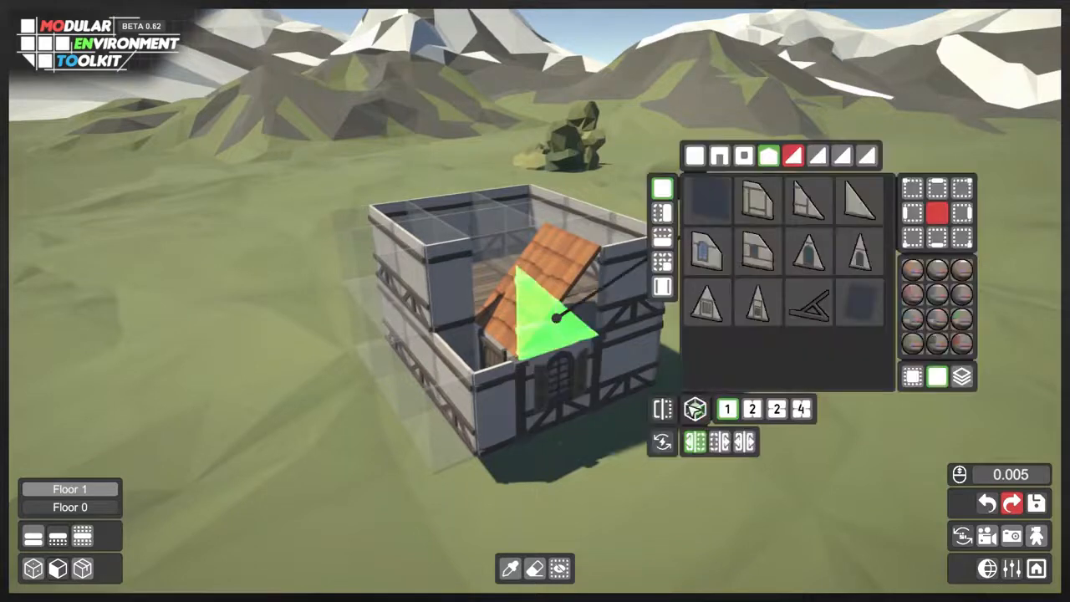
click(663, 412)
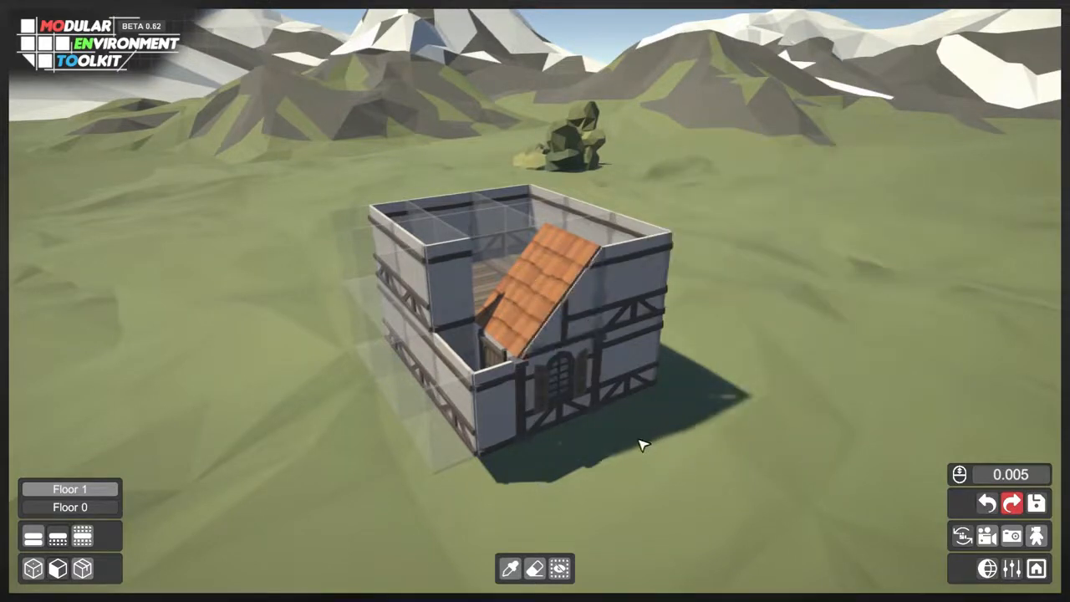
- Divide the ground-floor corner wall beside the arched window into four sections
right_drag(639, 441, 626, 450)
click(546, 382)
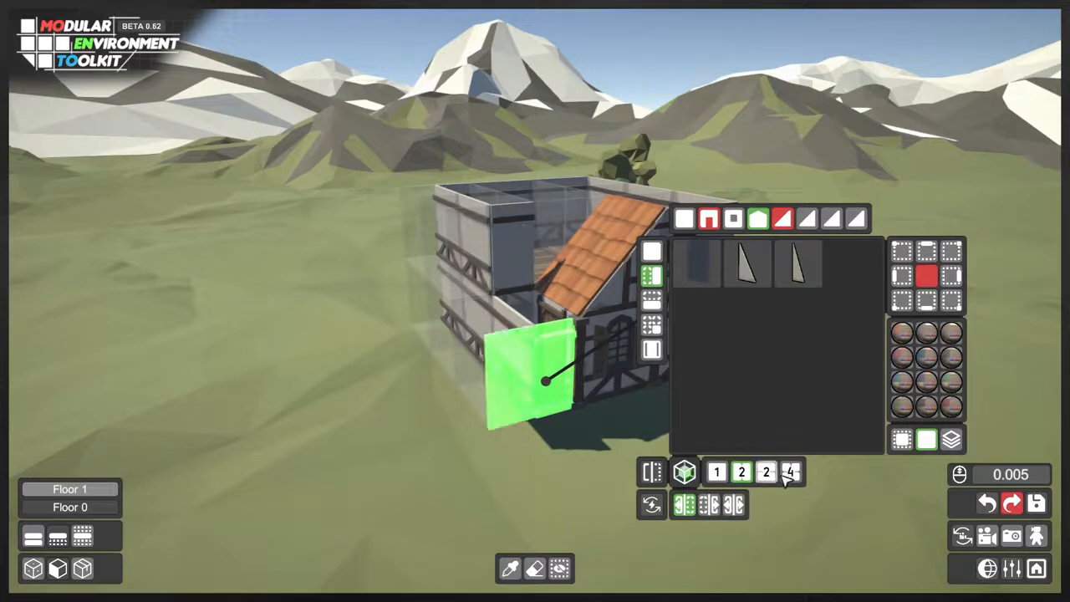
right_click(666, 475)
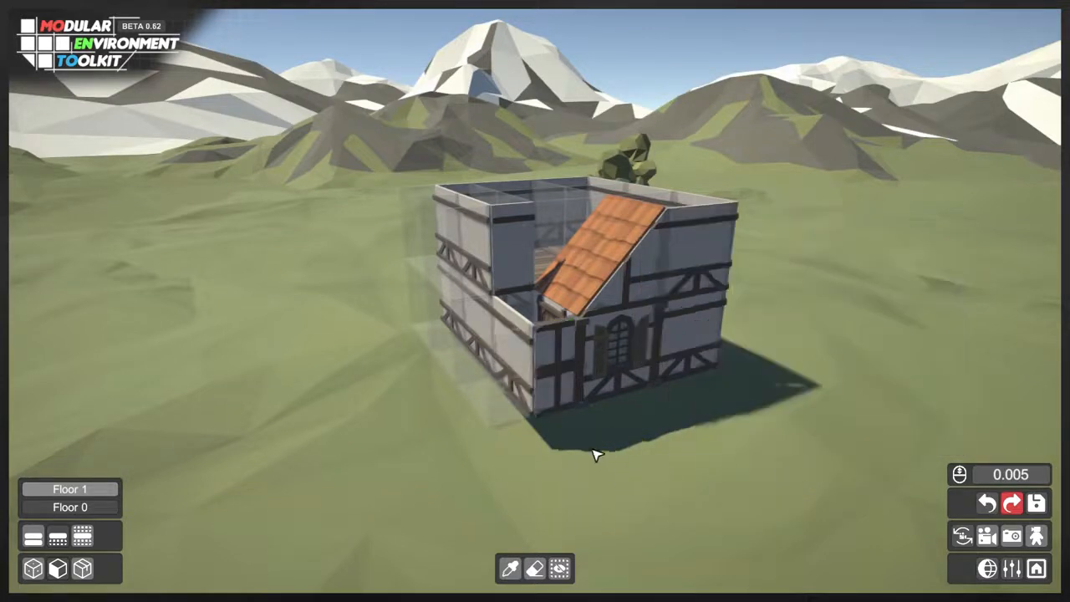
- Set the lower section of the divided corner wall to the open timber lattice and clear the section above it
click(554, 393)
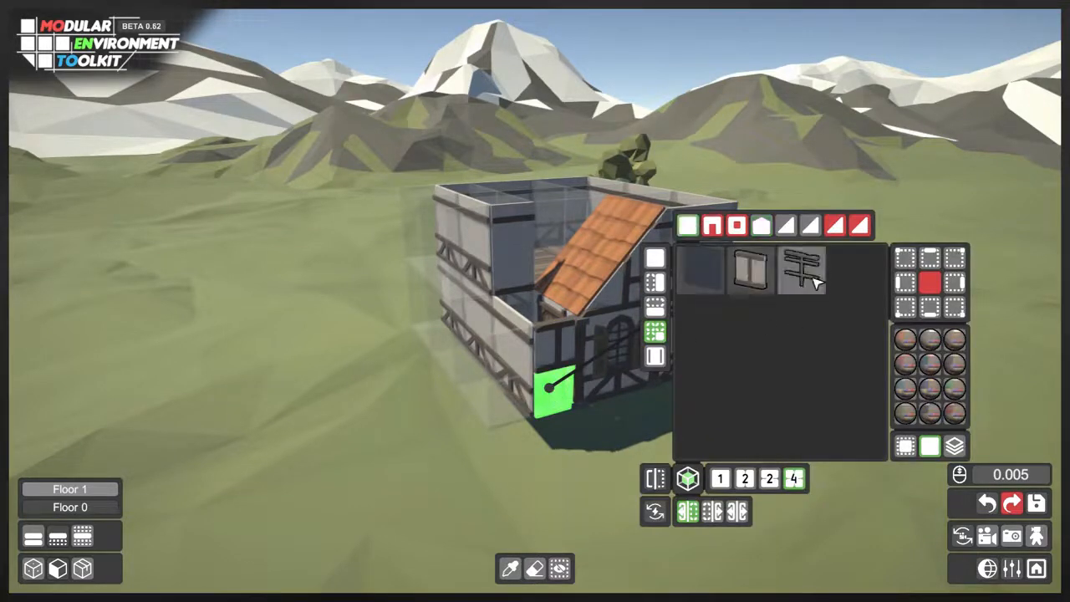
right_click(808, 282)
click(556, 353)
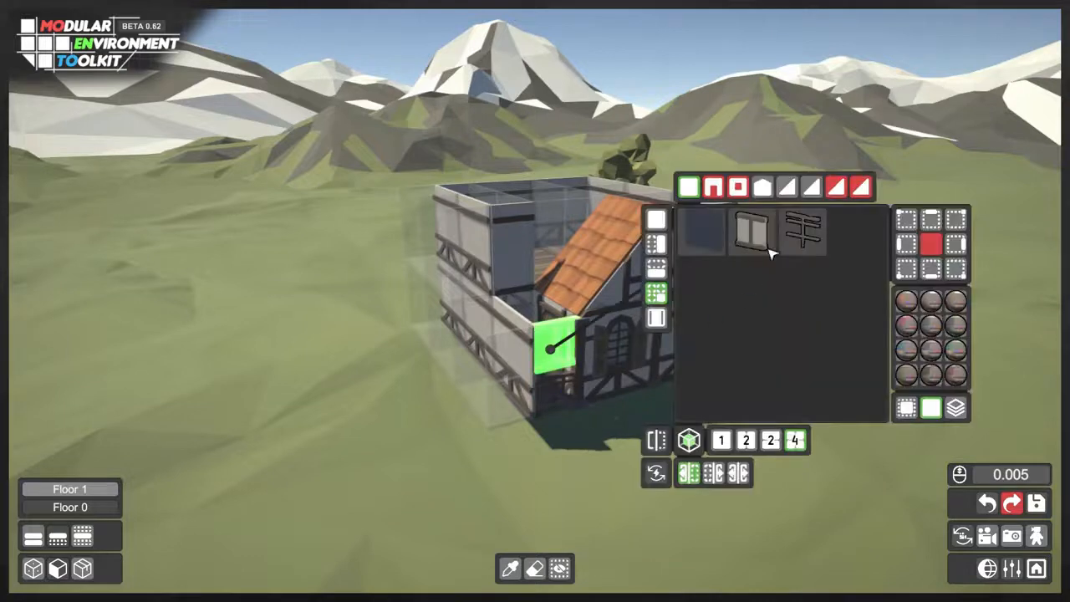
click(705, 234)
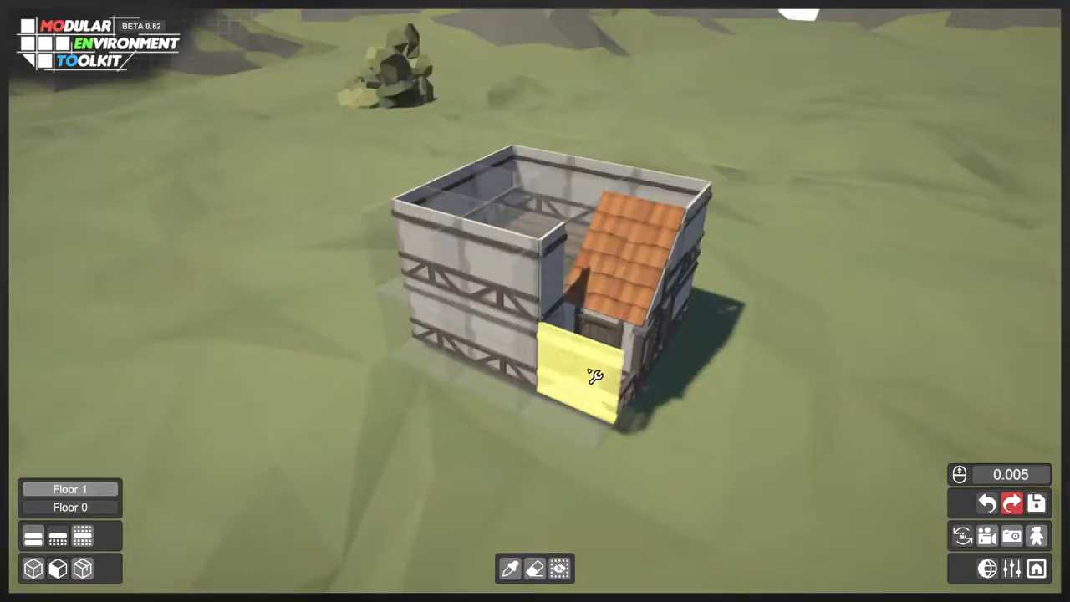
- Erase the ground-floor wall panel in front of the door to open up the porch
click(592, 375)
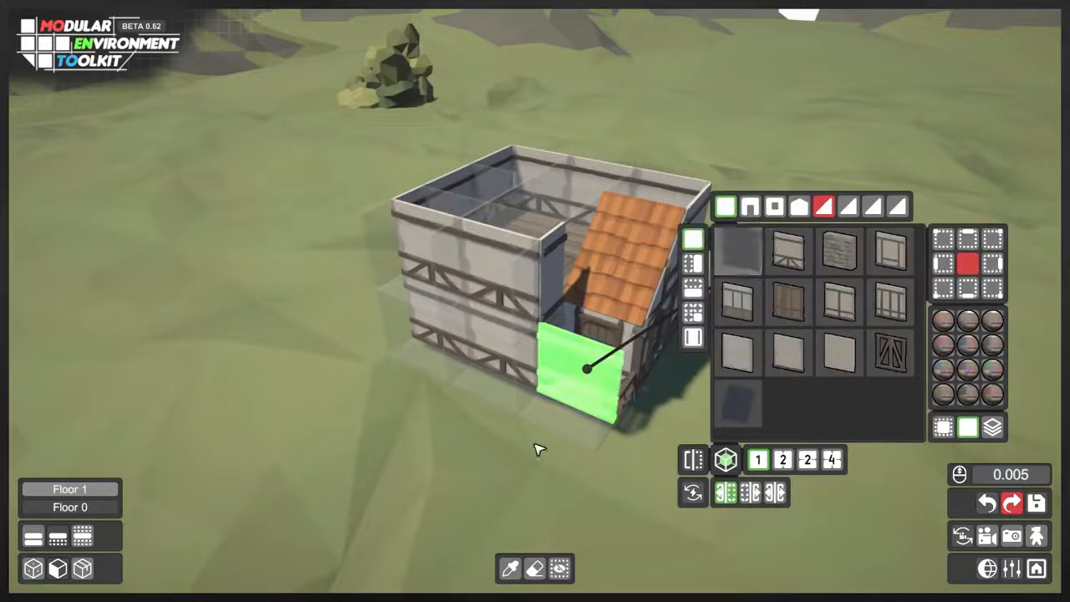
click(549, 522)
click(536, 569)
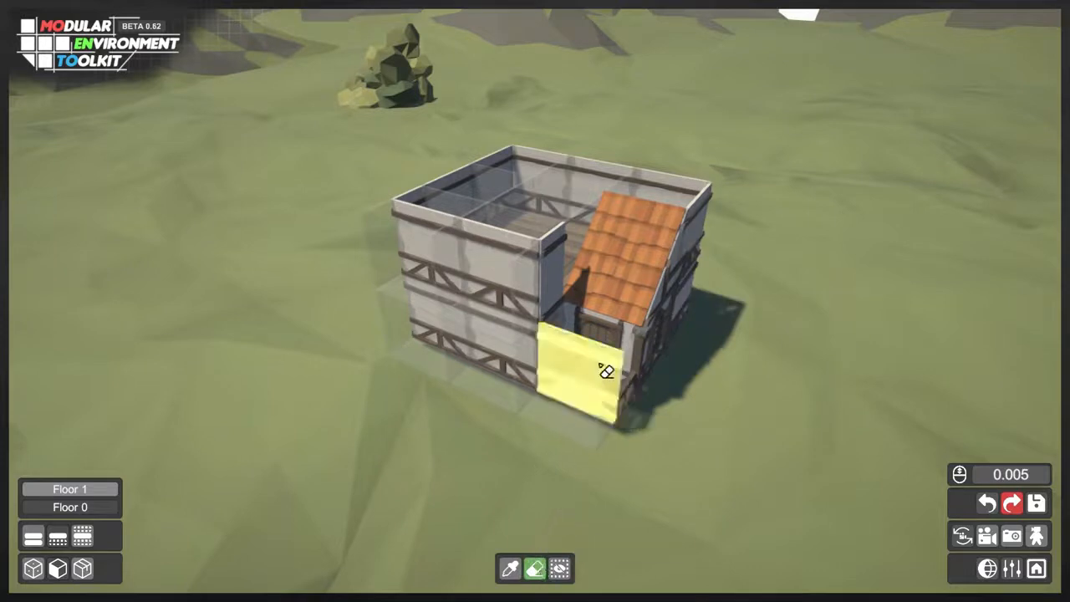
click(589, 368)
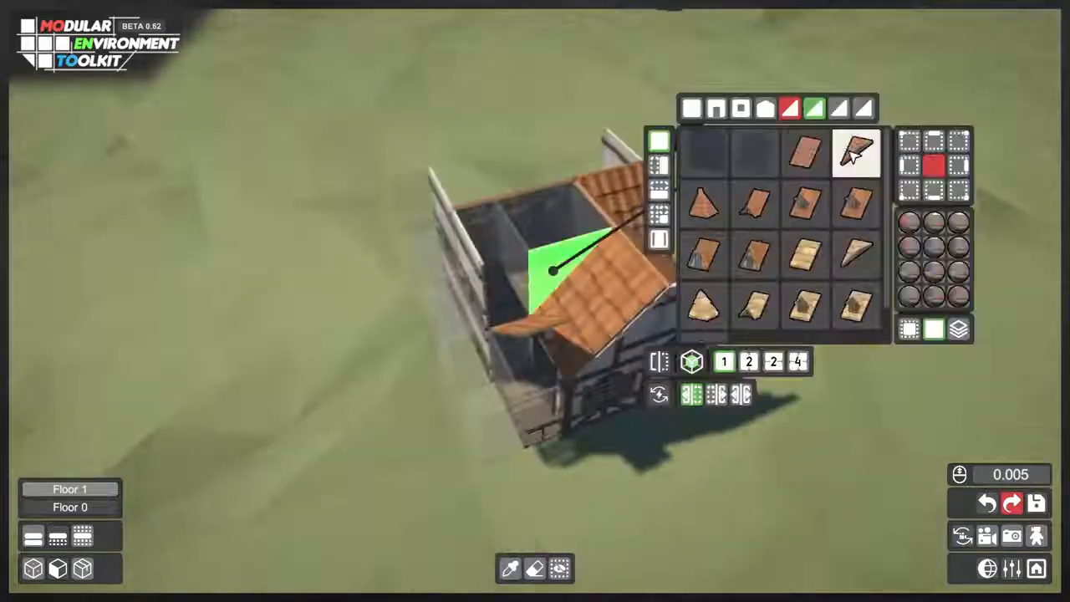
- Fill the gap between the two roof slopes with a triangular orange-tiled roof piece
click(635, 192)
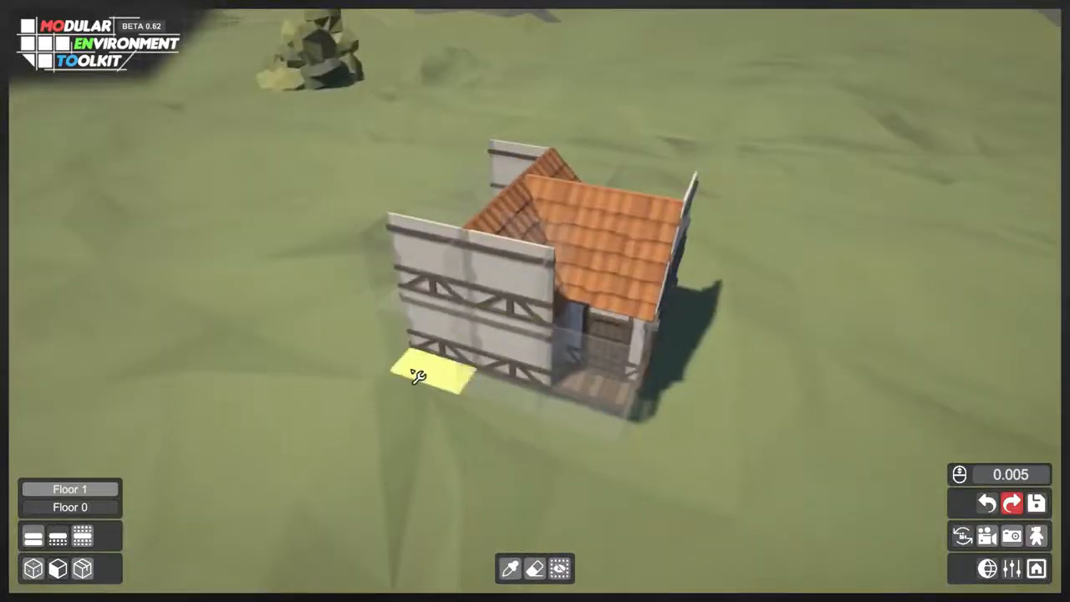
- Hide the empty panel outlines and replace the upper-floor walls with timber-framed gable walls under the roof slopes
click(562, 570)
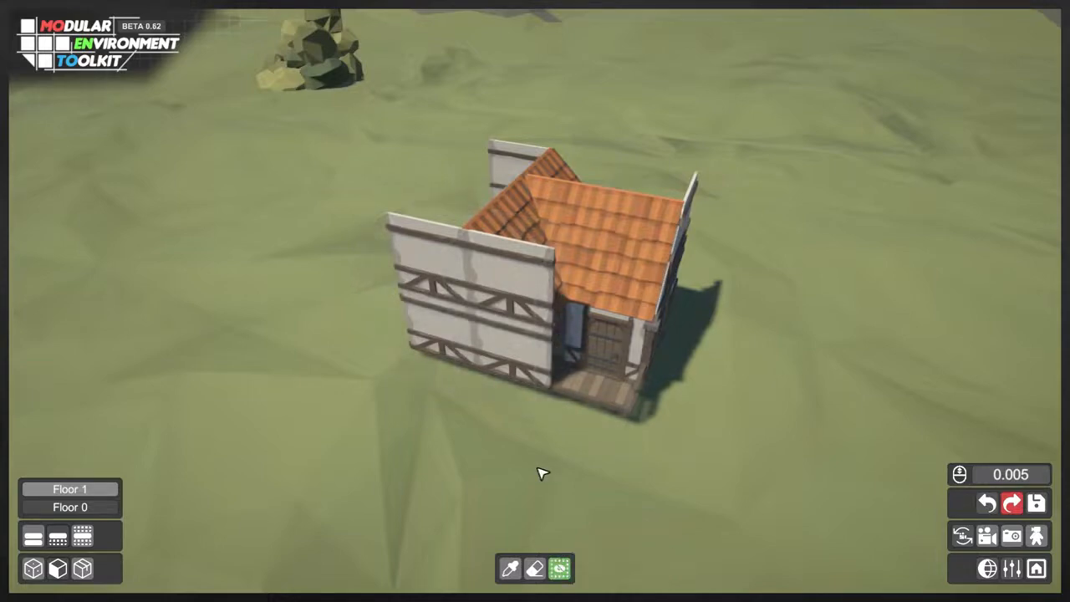
click(442, 275)
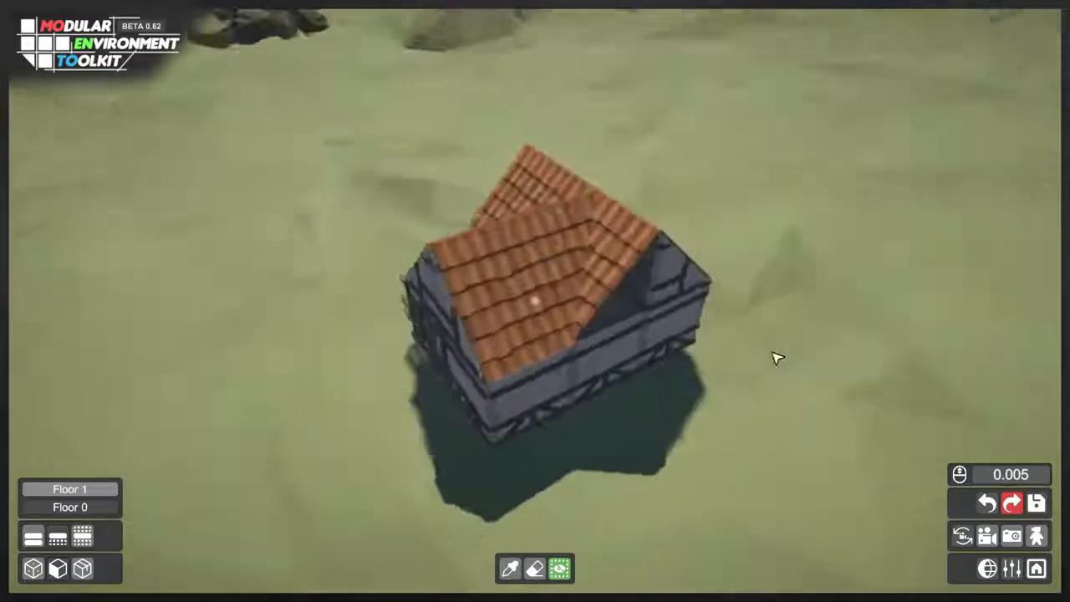
right_drag(777, 358, 792, 336)
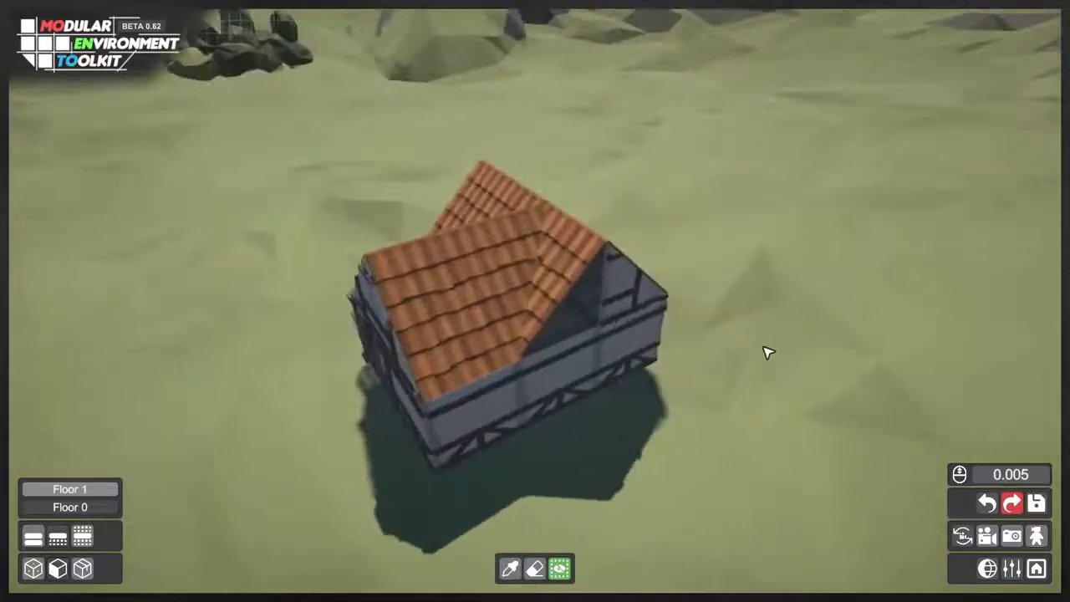
- Clear the corner roof piece between the two slopes and refill it with orange tiles applied to both sides
click(543, 301)
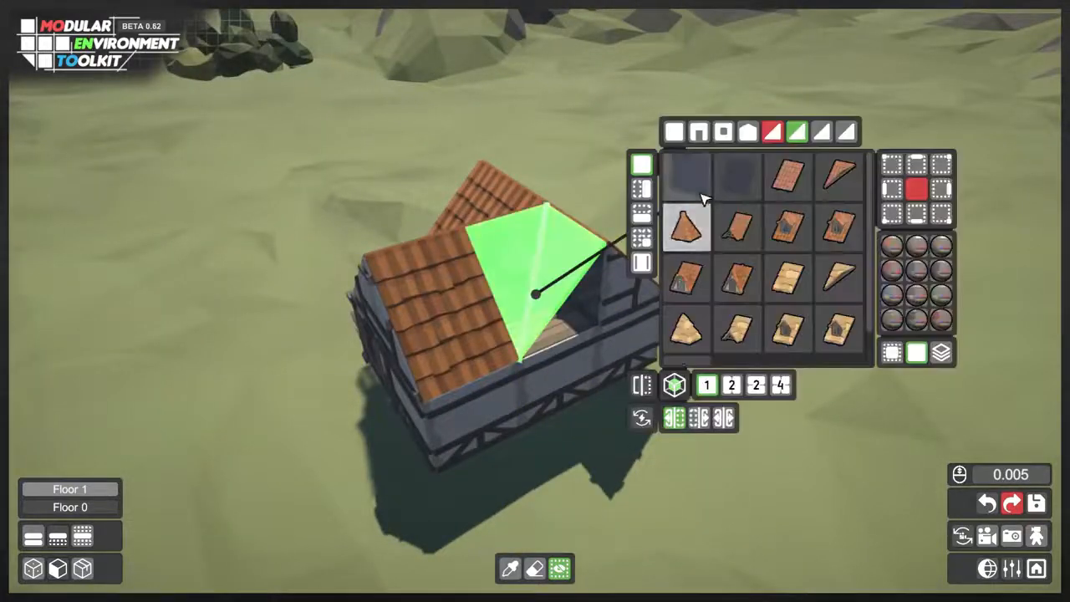
click(695, 198)
click(549, 320)
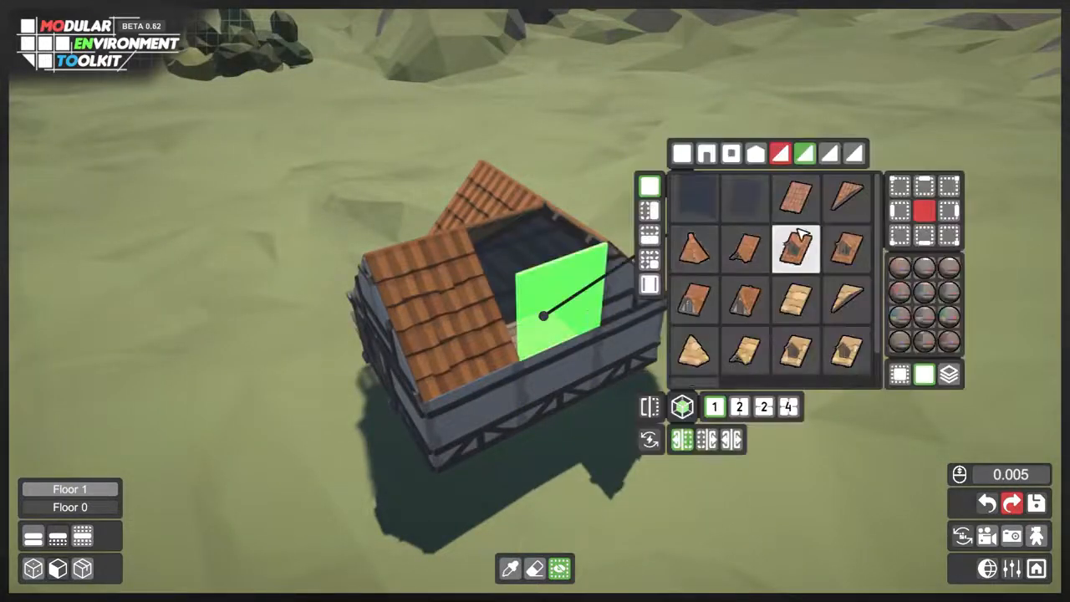
click(838, 213)
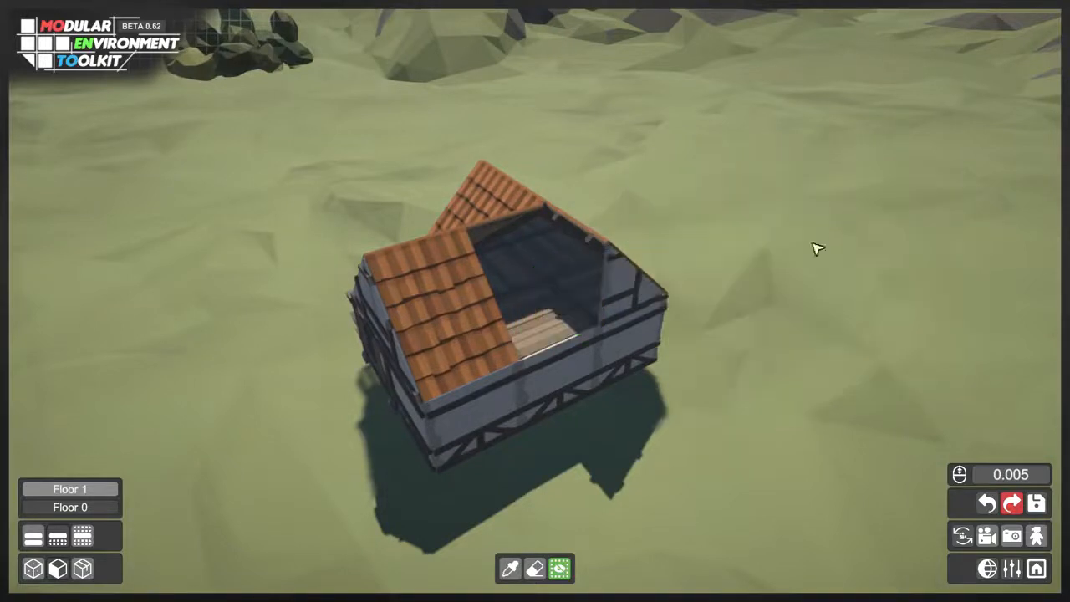
click(568, 293)
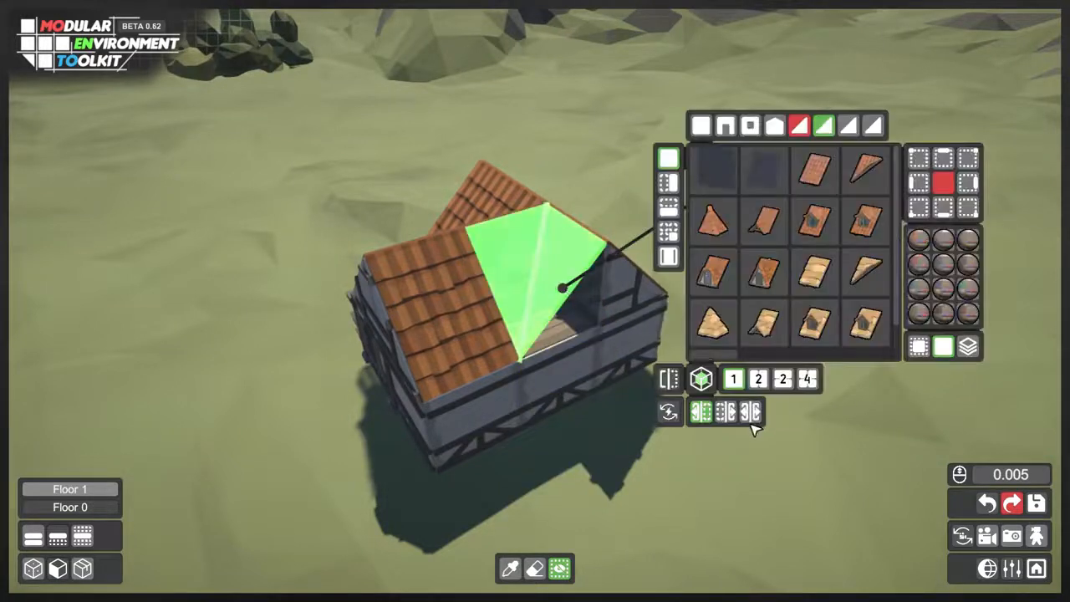
click(755, 412)
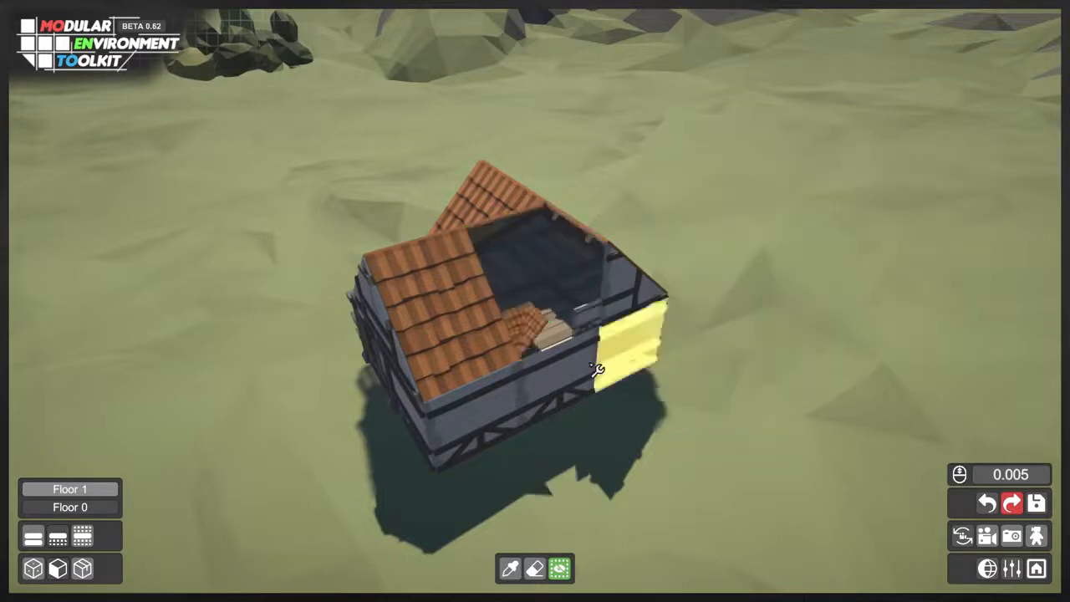
- Fill the open gable section beside the corner roof piece with a roof wall panel
click(589, 316)
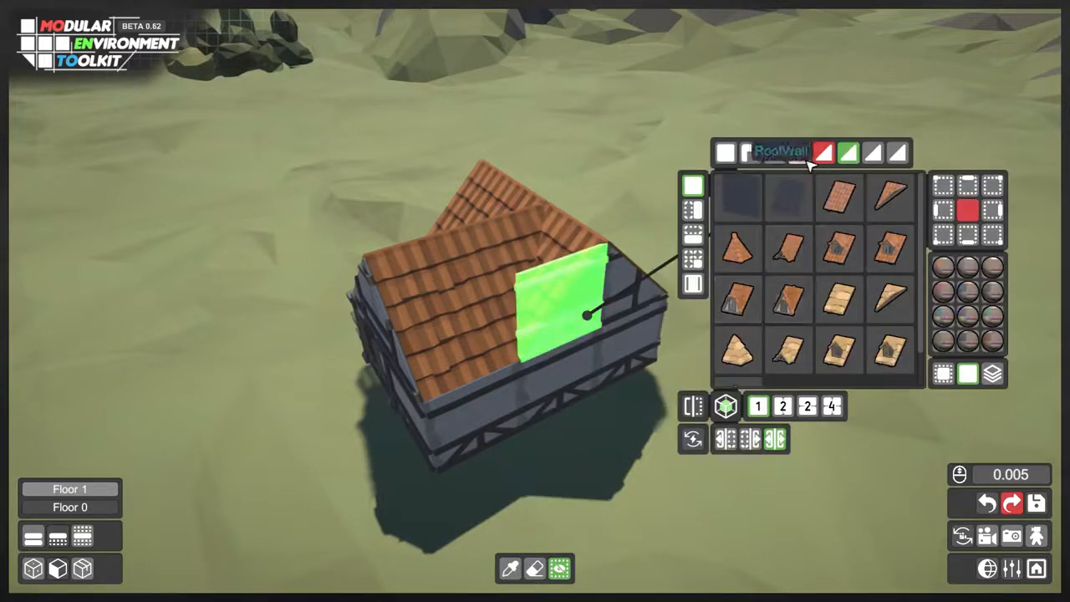
click(806, 159)
click(844, 202)
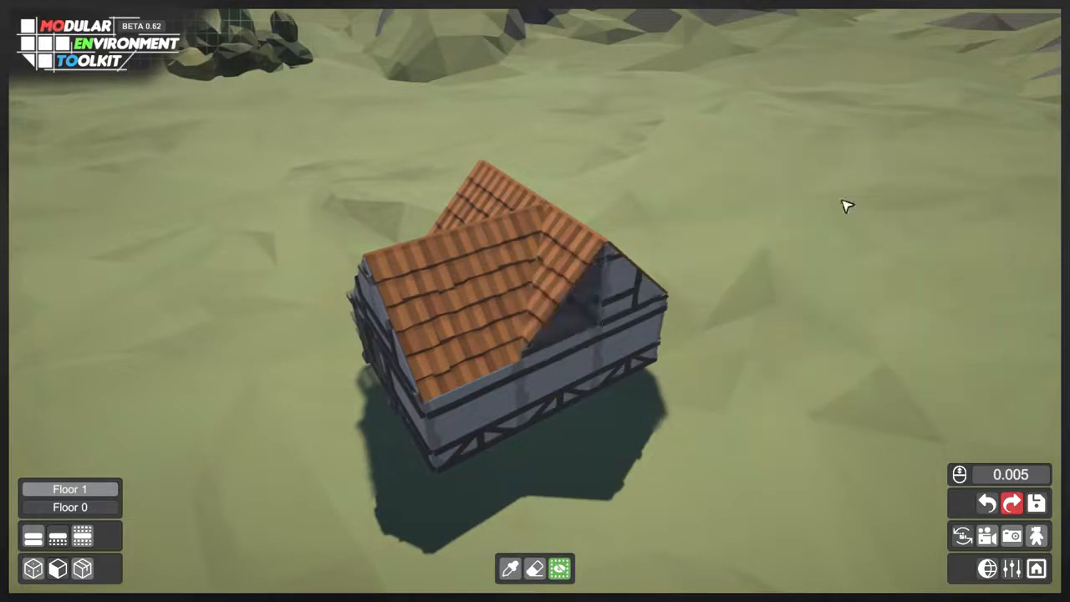
- Attach a stone brick foundation along the bottom edge of the ground-floor wall next to the porch
mouse_move(792, 318)
middle_down()
mouse_move(684, 306)
mouse_move(561, 570)
mouse_move(459, 434)
mouse_move(484, 483)
middle_up()
click(480, 334)
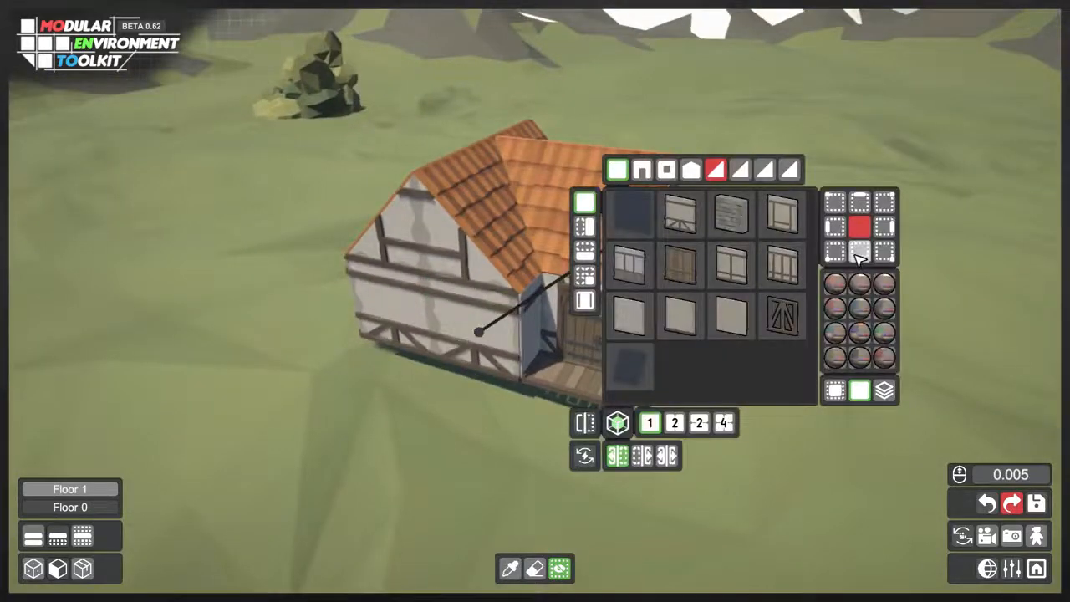
click(405, 471)
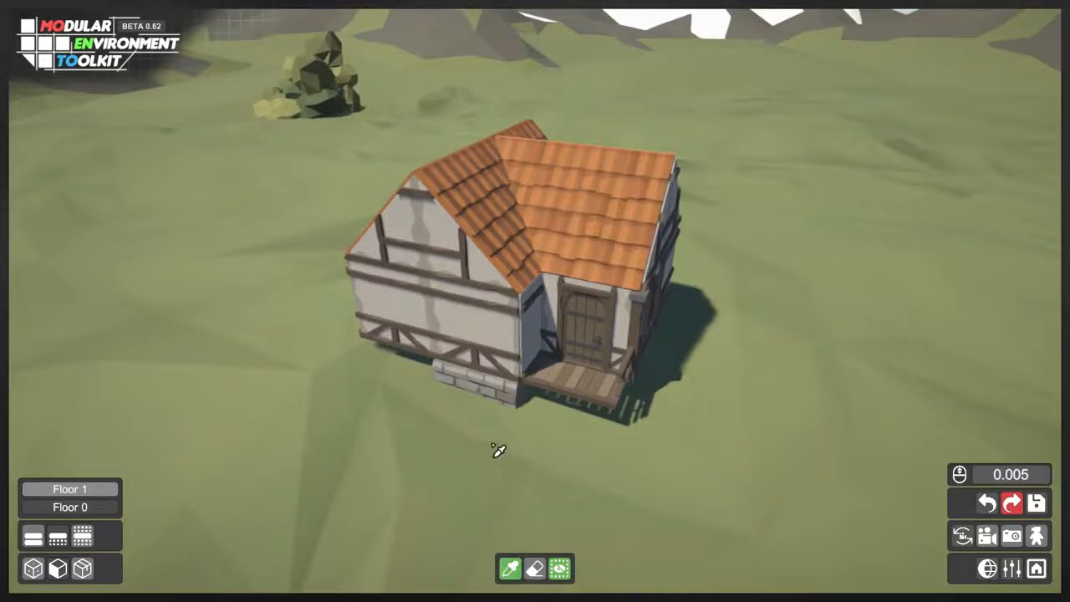
- Copy only the stone foundation attachment with the Pipette and paste it under the house's other outer walls
click(496, 395)
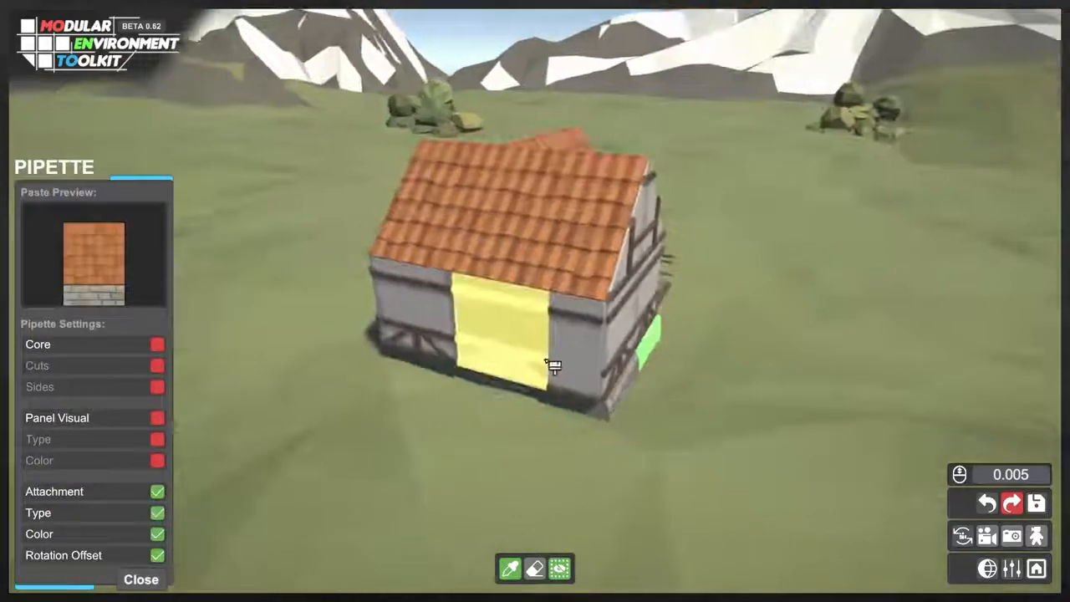
click(526, 356)
click(433, 339)
right_drag(292, 364, 624, 354)
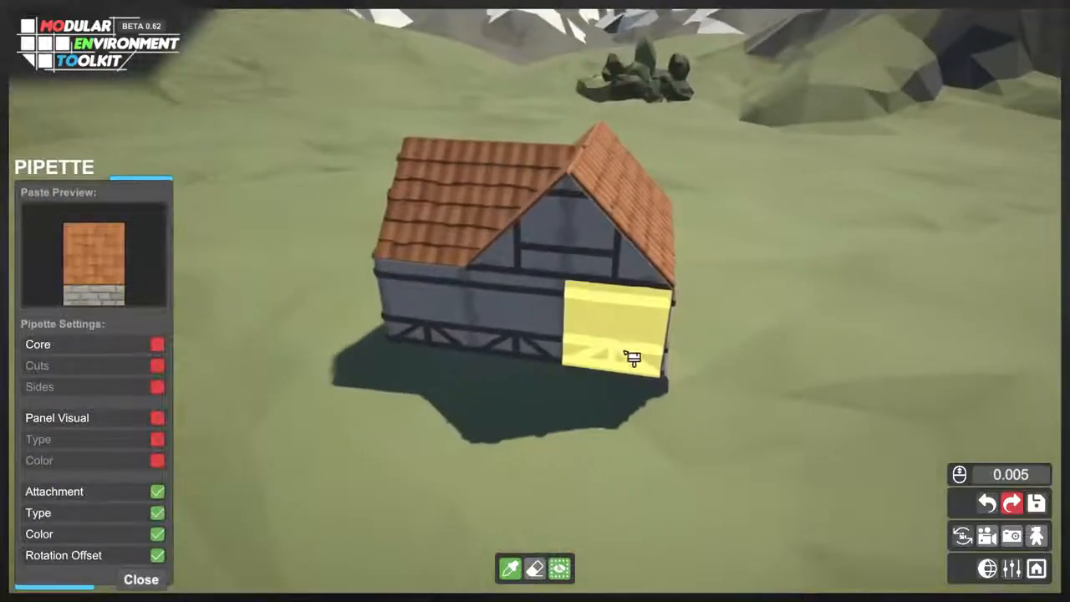
click(620, 351)
click(502, 336)
right_drag(427, 385, 568, 378)
click(576, 377)
click(471, 359)
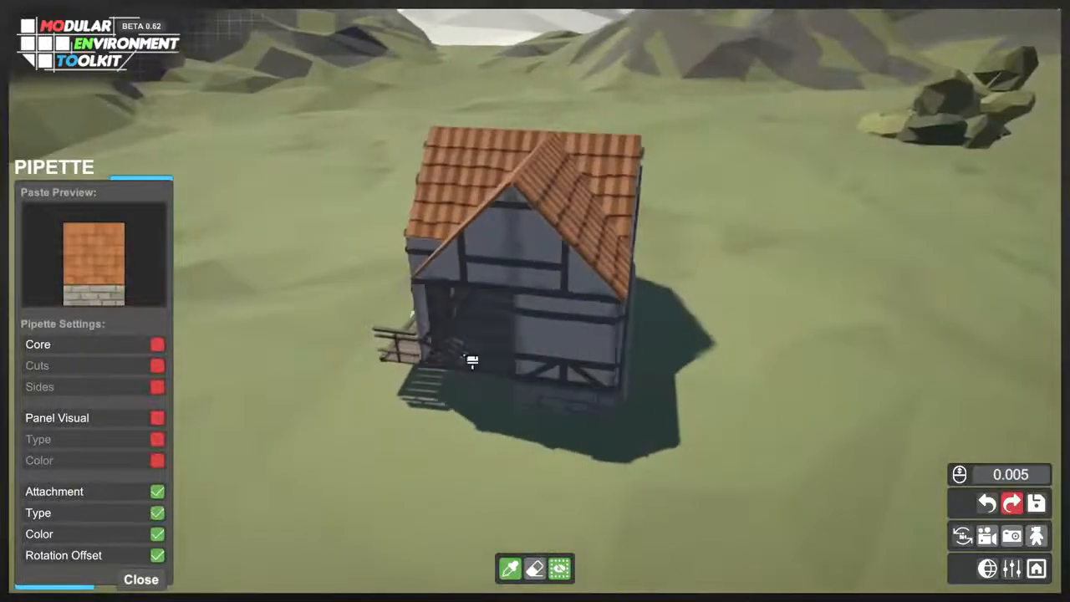
right_drag(403, 411, 565, 472)
click(487, 393)
click(435, 360)
click(506, 360)
- Add stone steps in front of the porch and shuttered arched windows to the front ground-floor wall
click(529, 372)
click(886, 307)
right_drag(453, 476, 528, 351)
click(528, 330)
click(887, 255)
right_drag(357, 496, 335, 334)
click(334, 301)
click(588, 182)
- Attach vertical corner posts to the side edges of the ground-floor wall panels
click(584, 356)
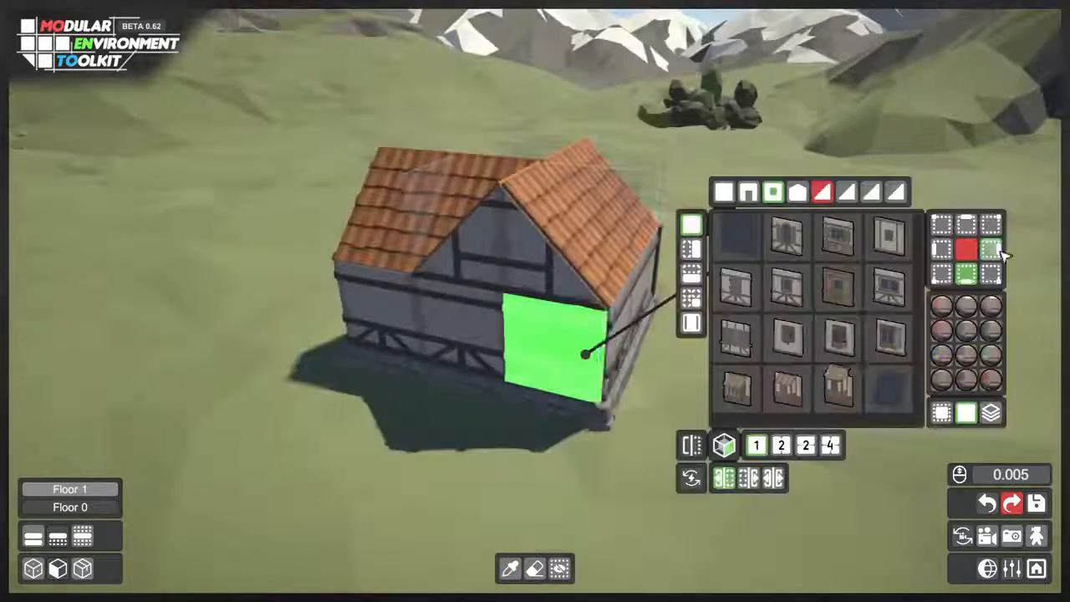
click(998, 251)
click(384, 329)
click(642, 289)
right_drag(642, 401, 668, 335)
click(669, 301)
click(834, 237)
right_drag(834, 334, 733, 373)
right_drag(568, 302, 451, 335)
- Attach overhanging tile edges to the sides of the rear roof slope
click(452, 292)
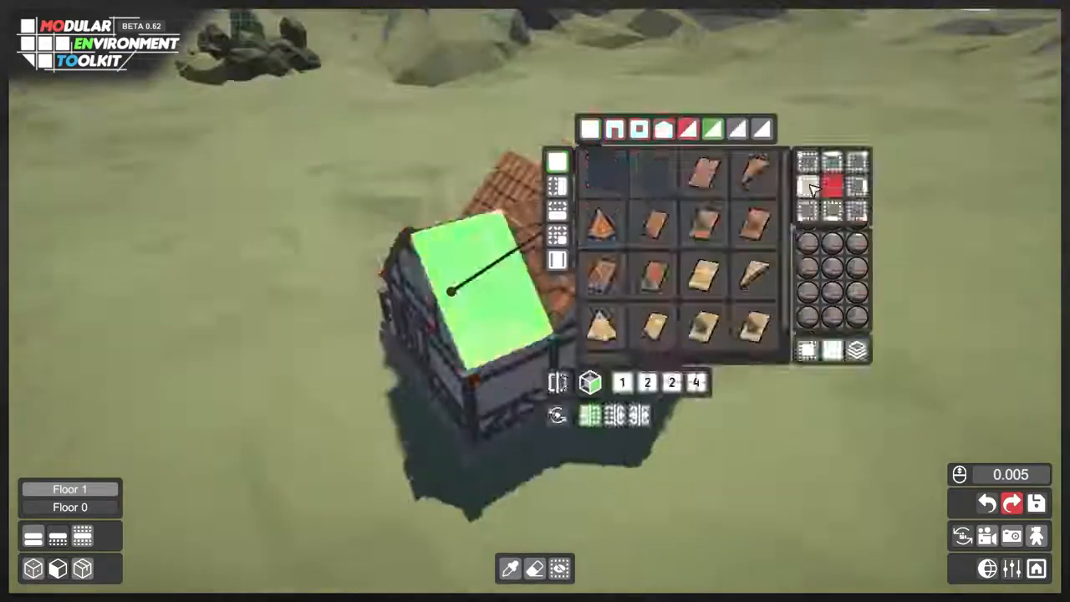
click(812, 187)
click(525, 291)
click(941, 197)
click(556, 291)
- Extend the remaining eaves and gable edges of the roof with overhanging orange tiles and hide the empty panel outlines
right_drag(692, 172, 502, 343)
click(497, 334)
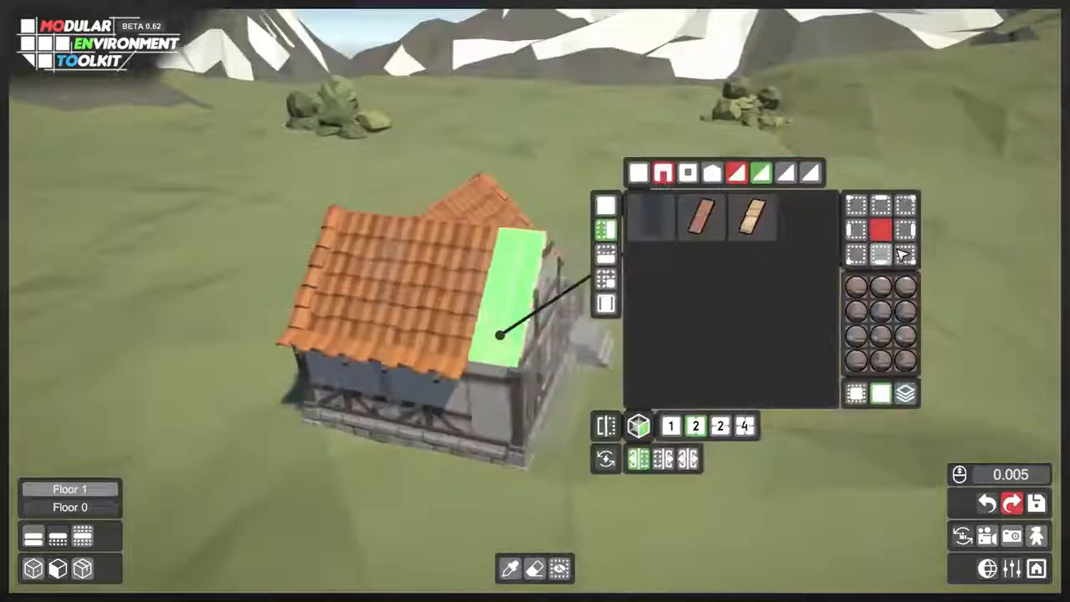
right_drag(702, 251, 535, 334)
click(525, 257)
click(910, 196)
right_drag(886, 251, 635, 318)
click(620, 331)
click(823, 214)
right_drag(635, 180, 755, 209)
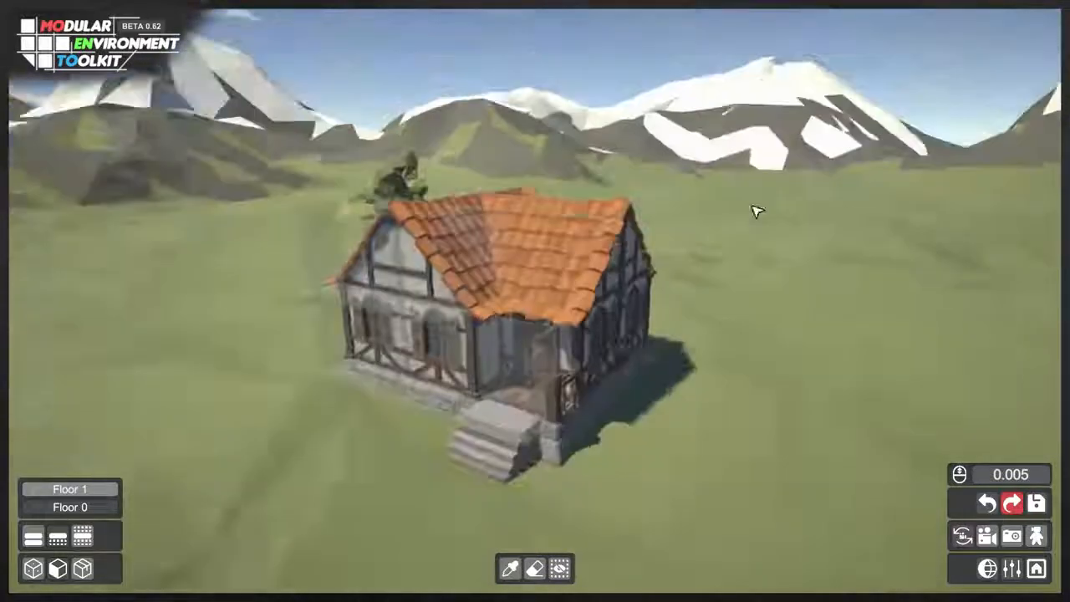
click(559, 568)
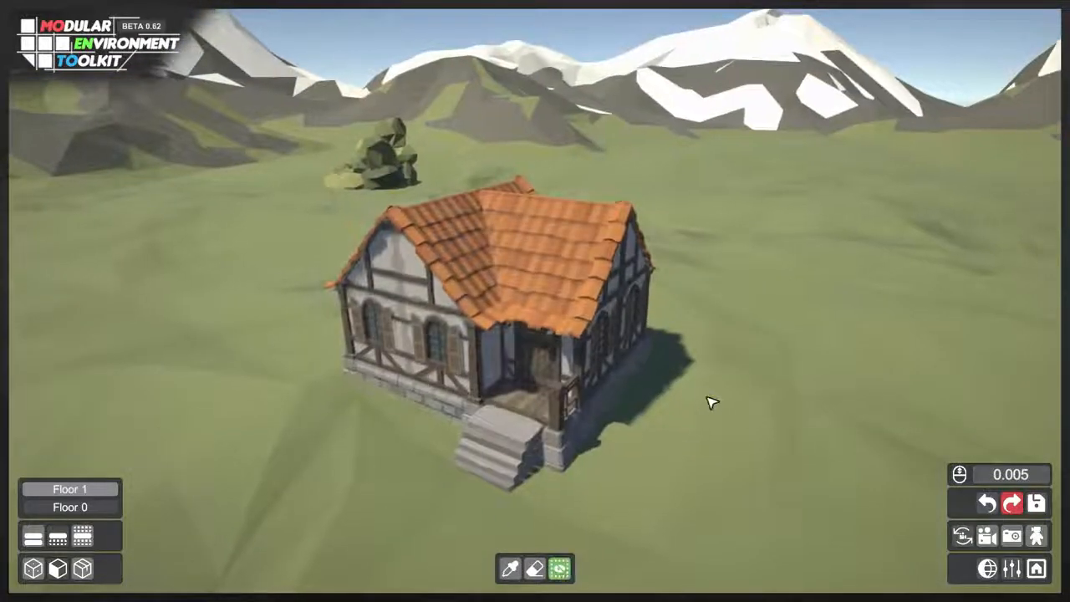
- Switch to prop placement and show only Floor 0 to expose the house interior
click(87, 571)
mouse_move(290, 412)
middle_down()
mouse_move(291, 426)
mouse_move(285, 420)
middle_up()
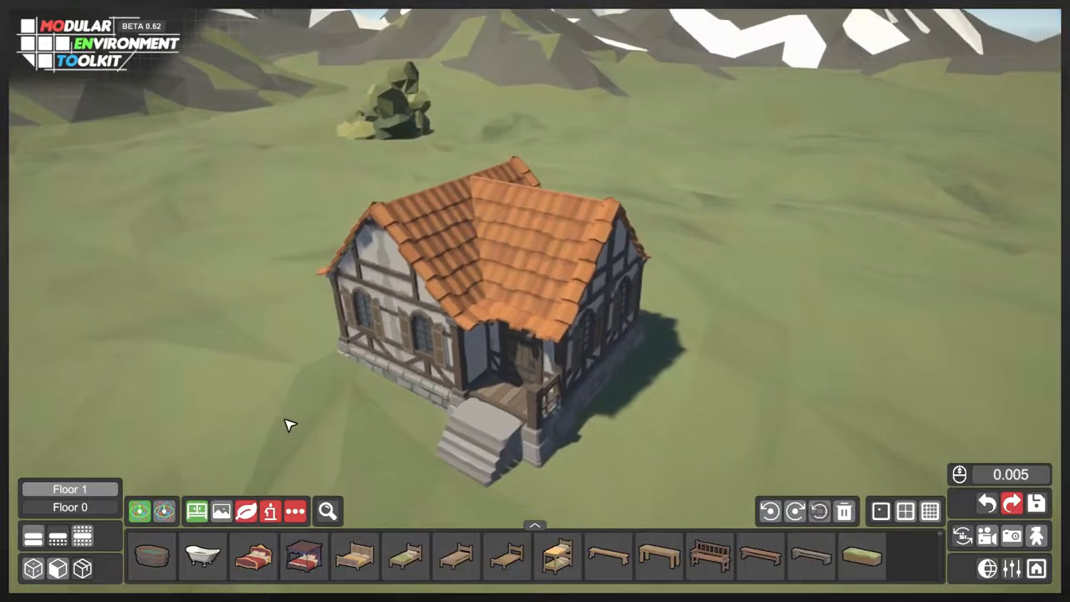
click(73, 509)
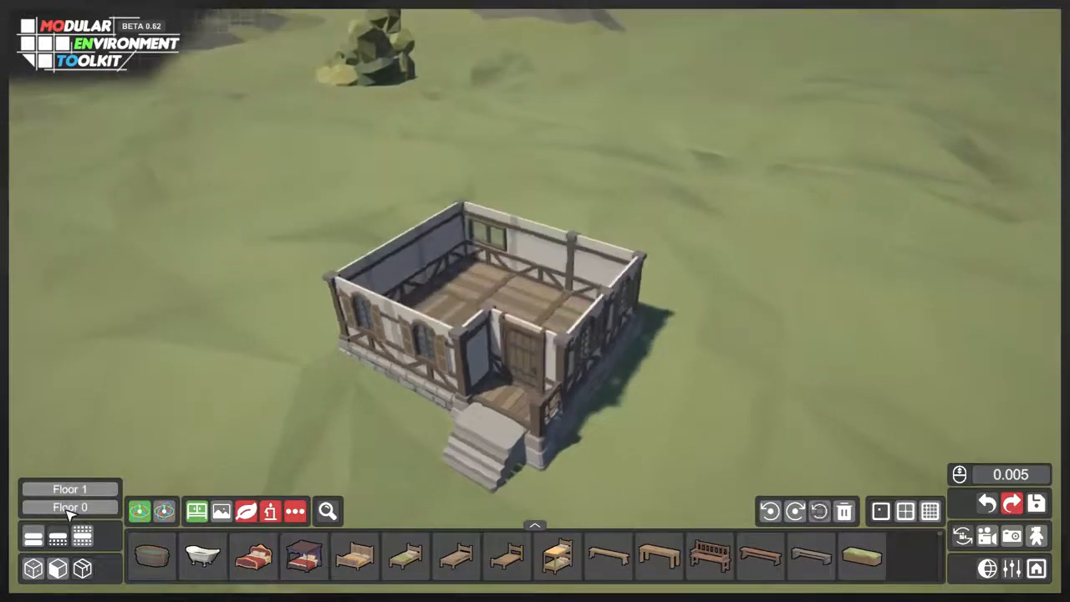
middle_drag(189, 365, 186, 356)
scroll(189, 367, up, 2)
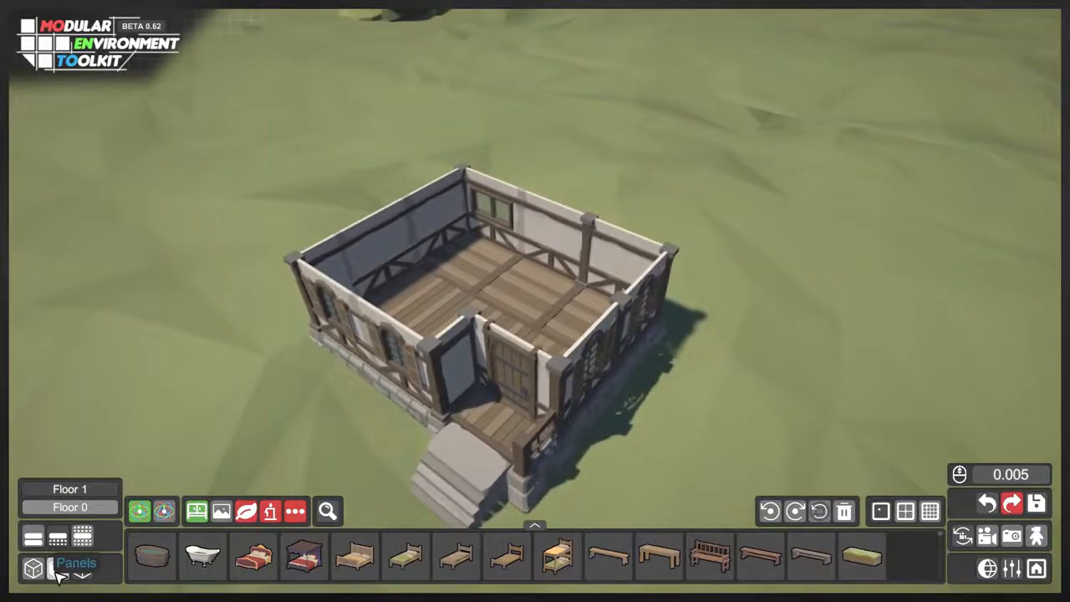
middle_drag(720, 428, 706, 448)
- Place a bunk bed in the middle of the ground-floor room
click(557, 556)
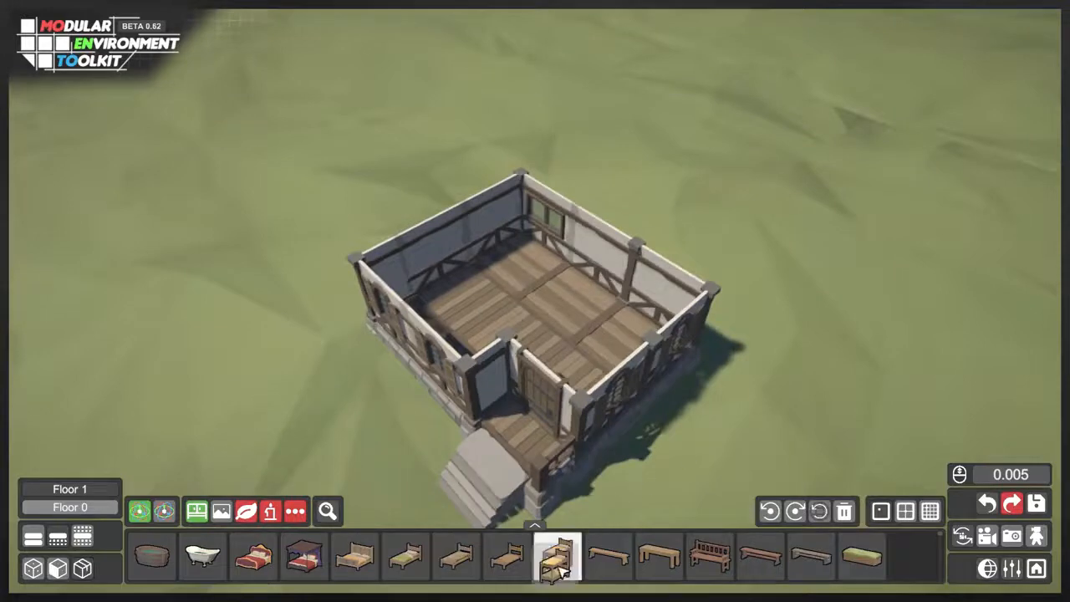
click(545, 276)
scroll(607, 346, up, 2)
middle_drag(606, 346, 580, 365)
scroll(580, 365, up, 2)
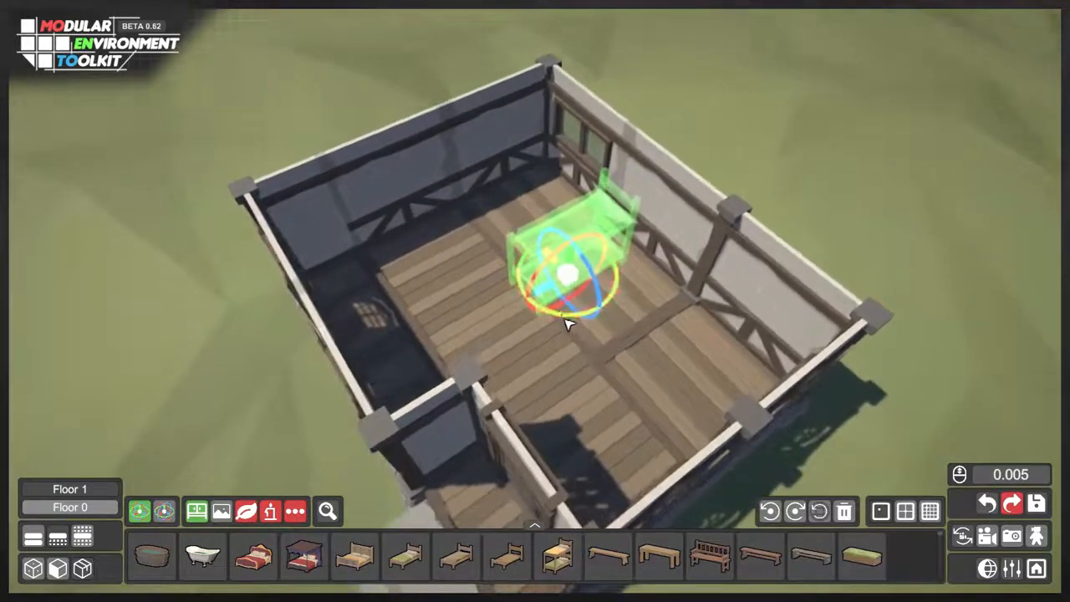
- Try out rotating and resetting the bunk bed's orientation, and delete the bed
mouse_move(565, 320)
mouse_down()
mouse_move(448, 276)
mouse_move(580, 310)
mouse_move(572, 318)
mouse_up()
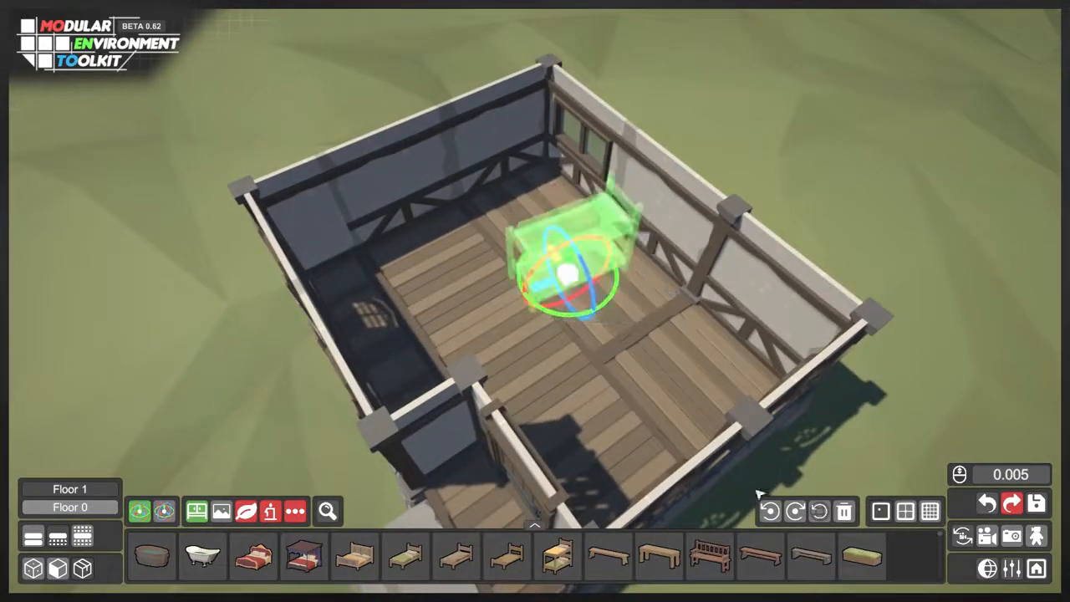
click(777, 518)
click(798, 515)
click(823, 516)
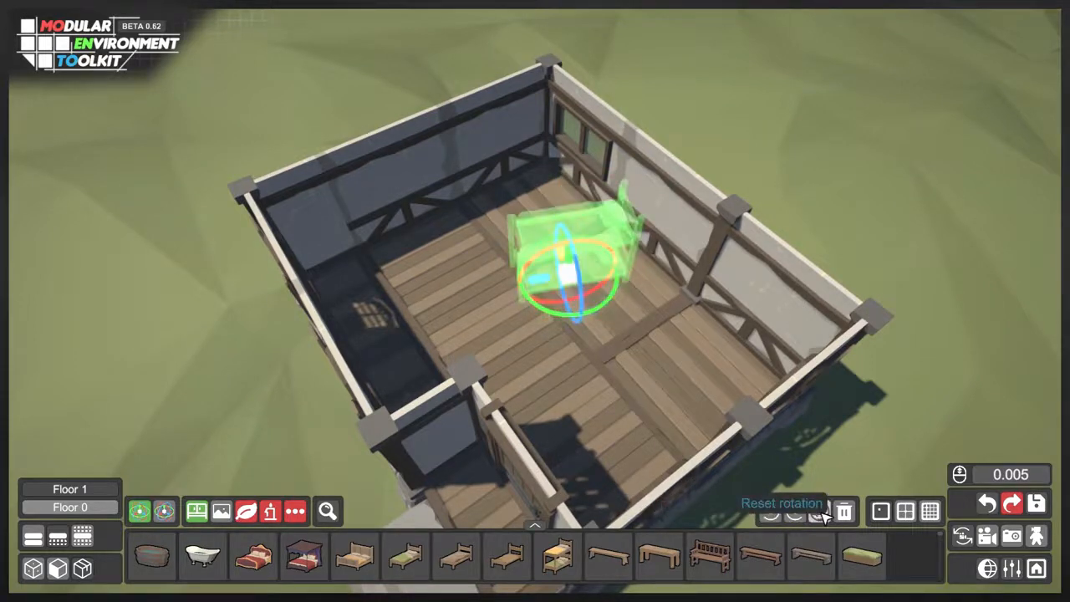
click(822, 516)
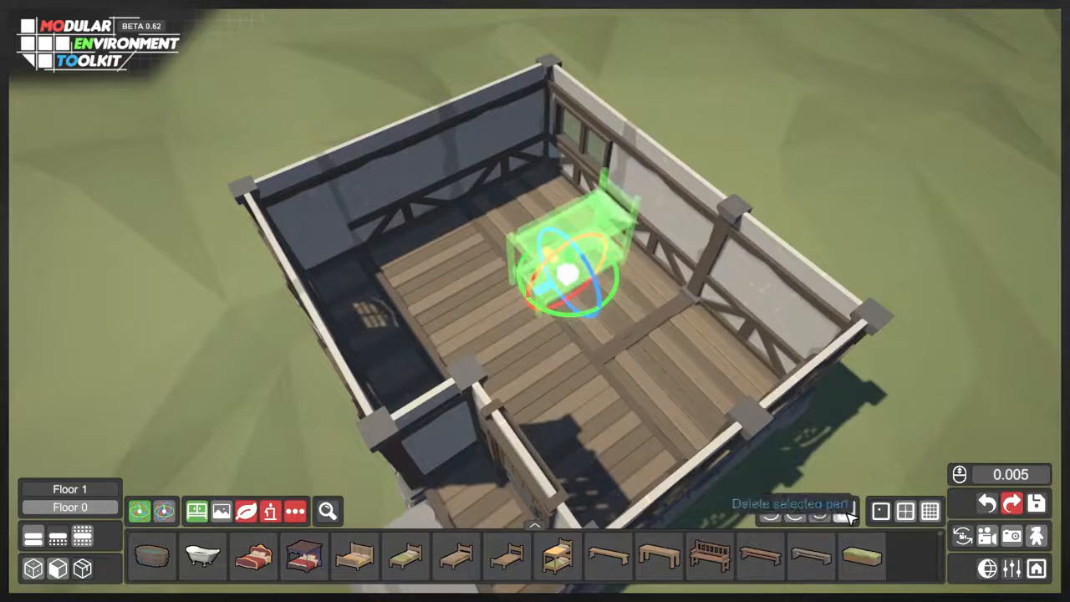
click(844, 515)
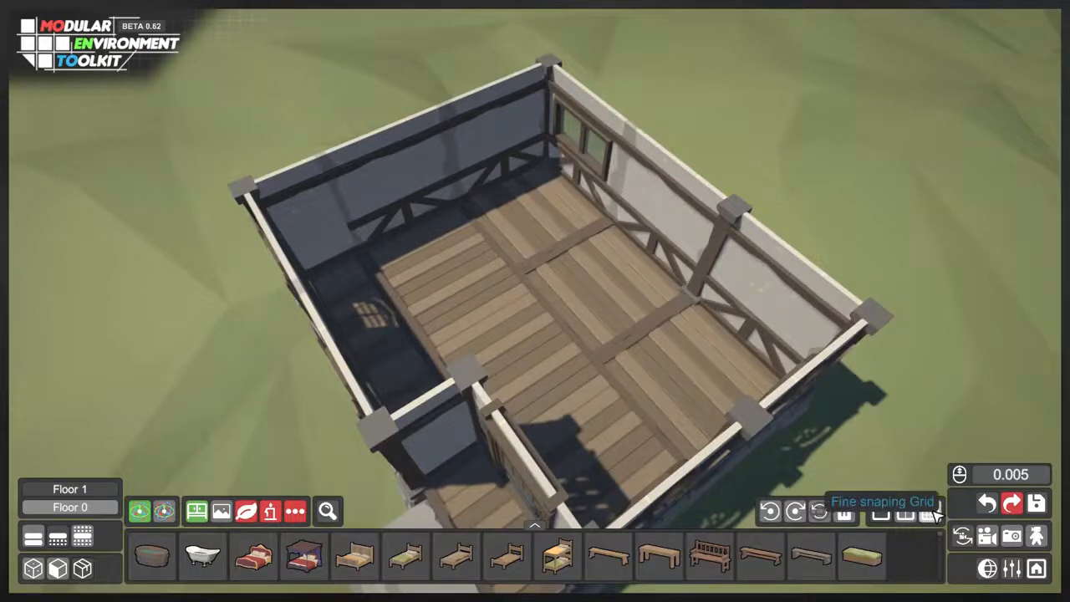
- Place a bunk bed in the room's corner by the window and a wooden chair beside it
drag(558, 557, 514, 192)
middle_drag(514, 192, 543, 294)
scroll(250, 553, down, 1)
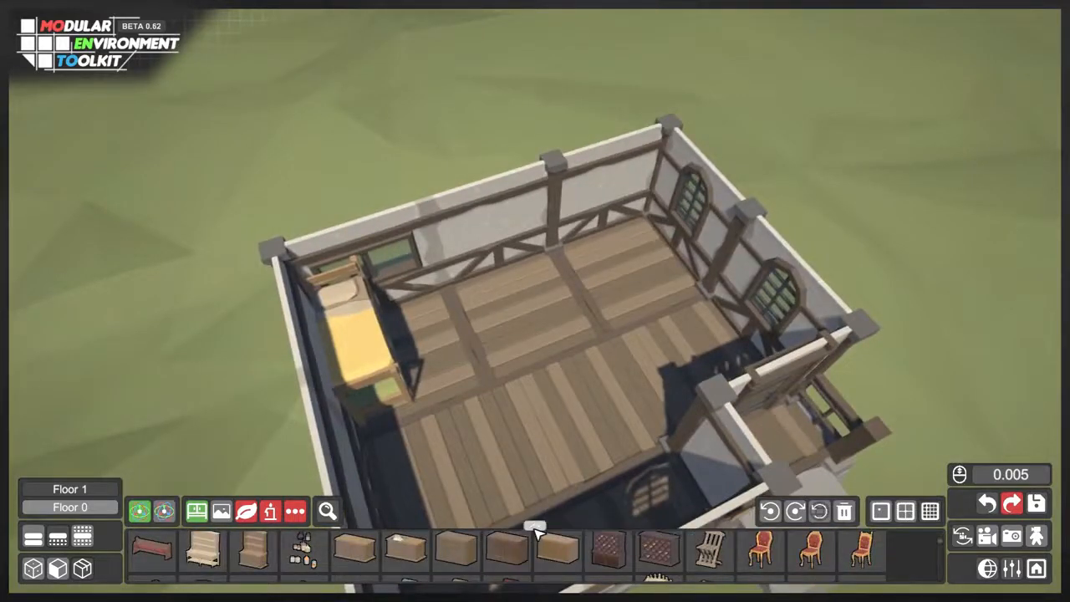
click(535, 528)
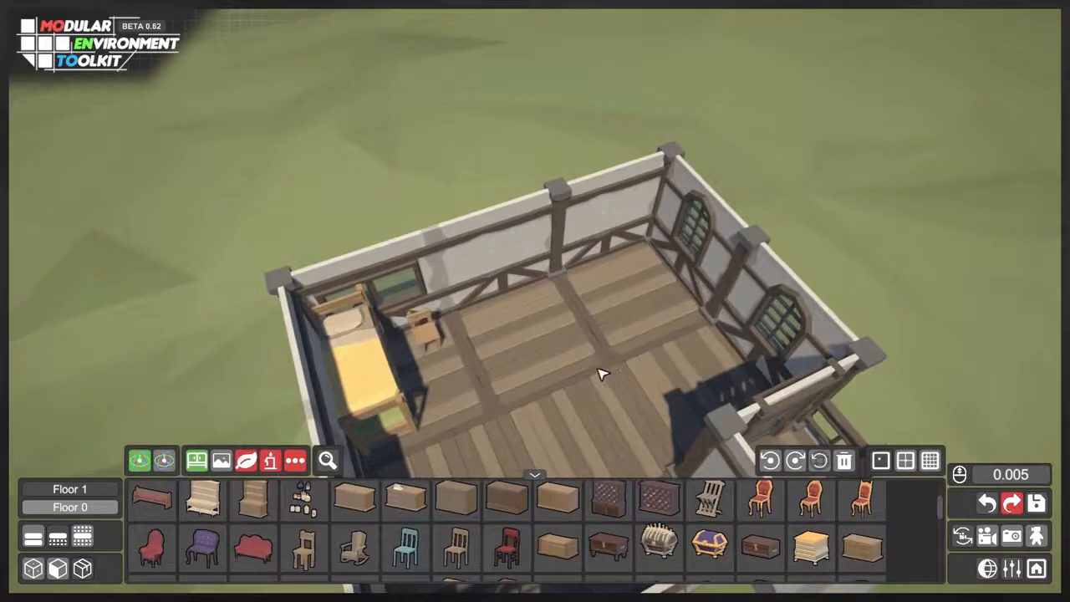
- Search the prop library for "table" and "cha", and set a round wooden table with chairs near the bunk bed
click(326, 461)
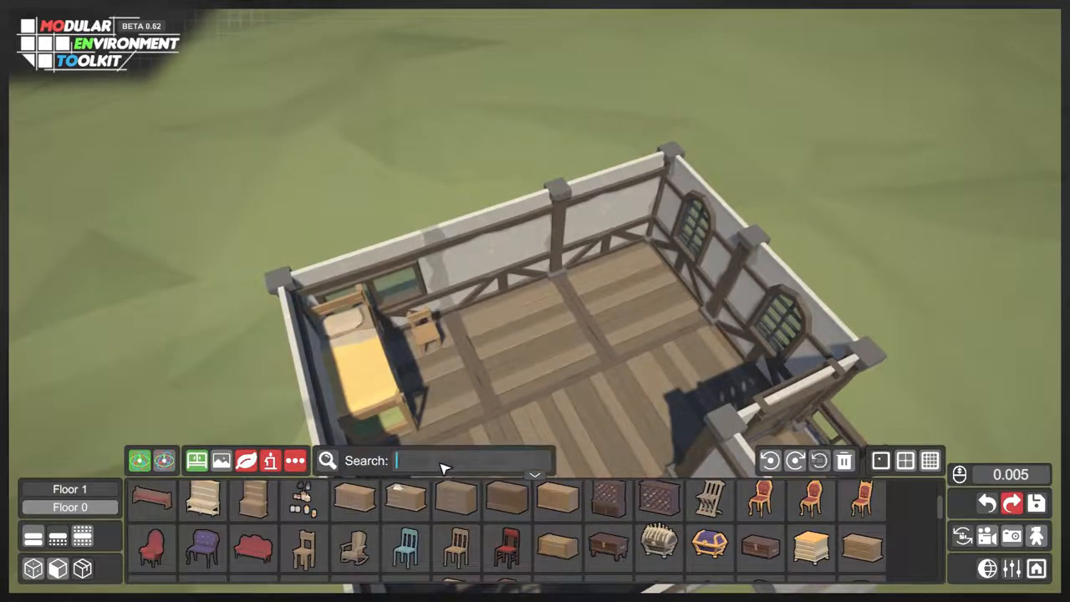
text(table)
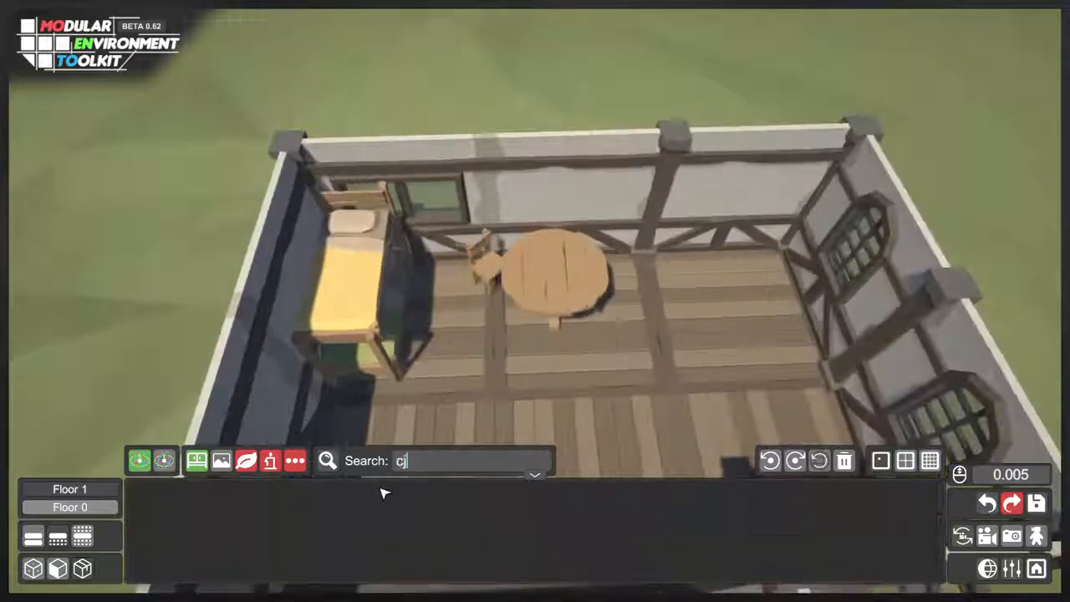
text(ha)
click(628, 284)
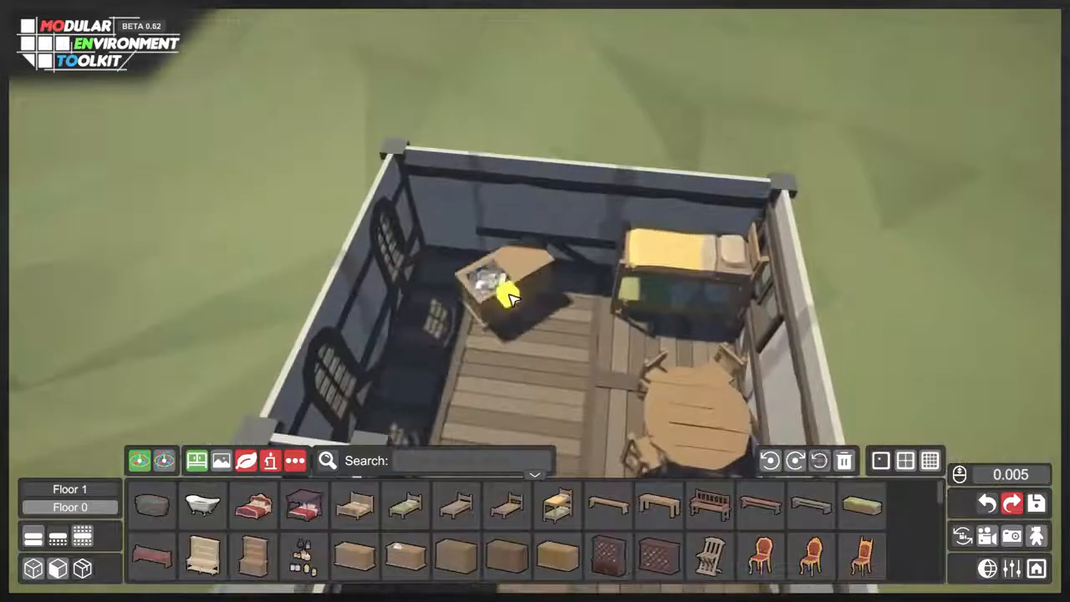
- Move the wooden counter with the dishes into the corner beside the arched window
click(458, 266)
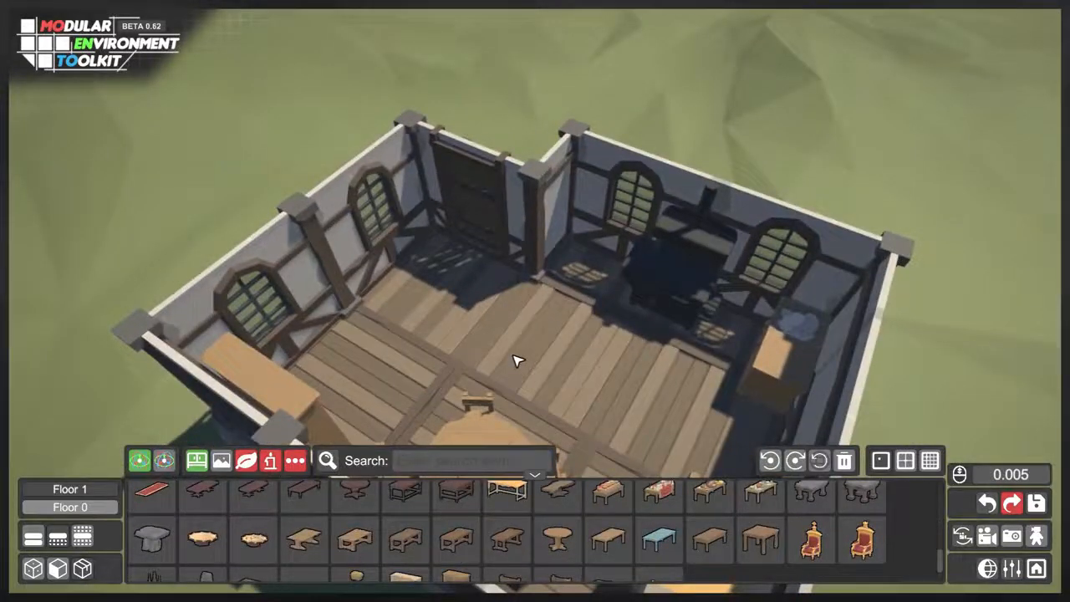
- Divide the ground floor with interior panels, adding an open wooden door frame near the entrance and a wooden plank wall between the stairs and table
click(57, 569)
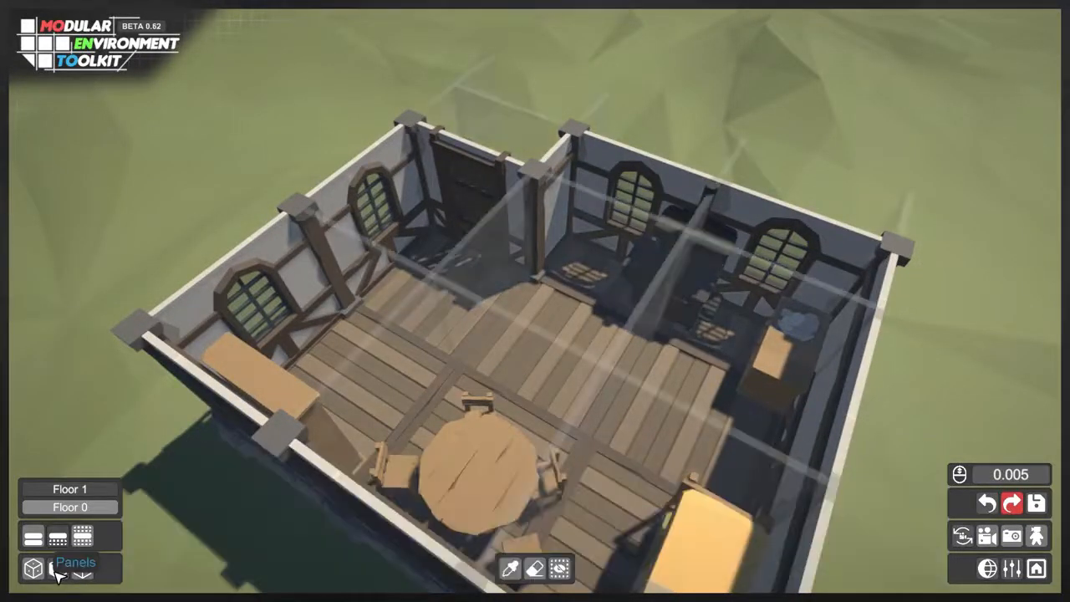
click(505, 237)
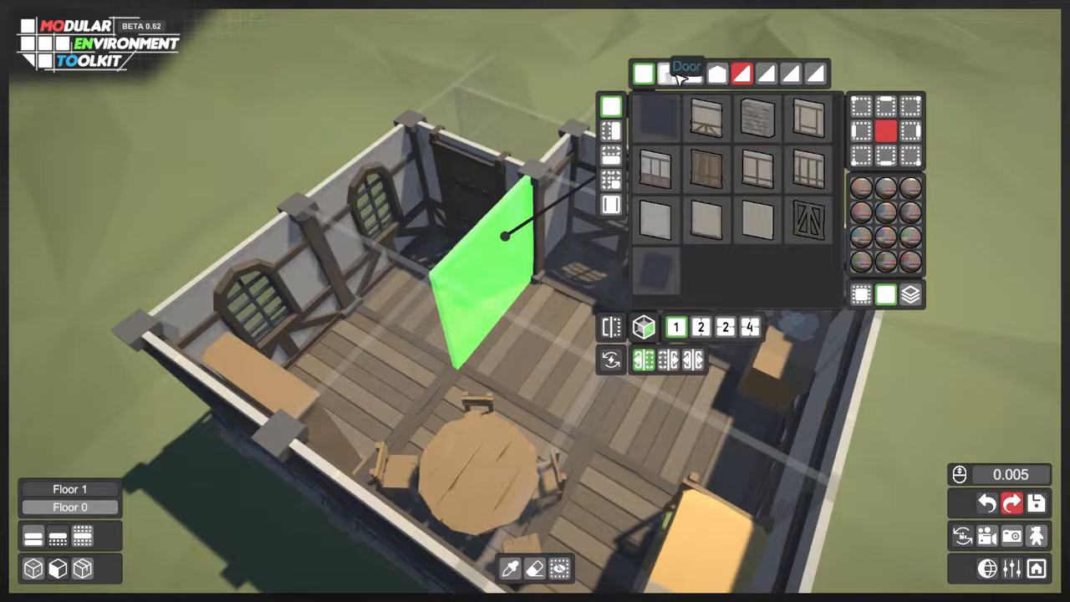
click(680, 76)
click(755, 170)
click(409, 349)
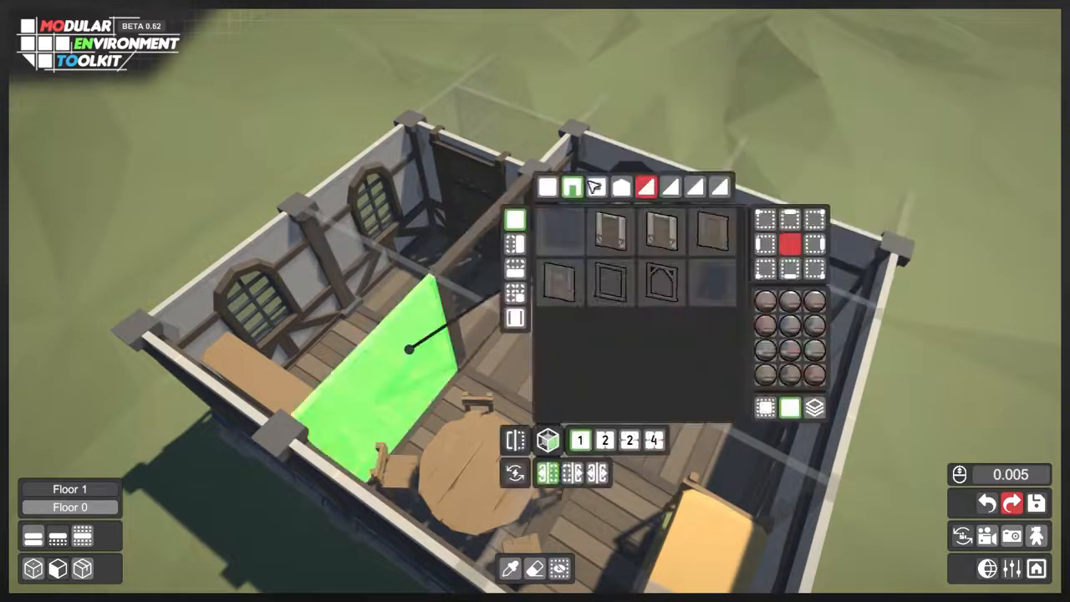
click(549, 192)
click(614, 242)
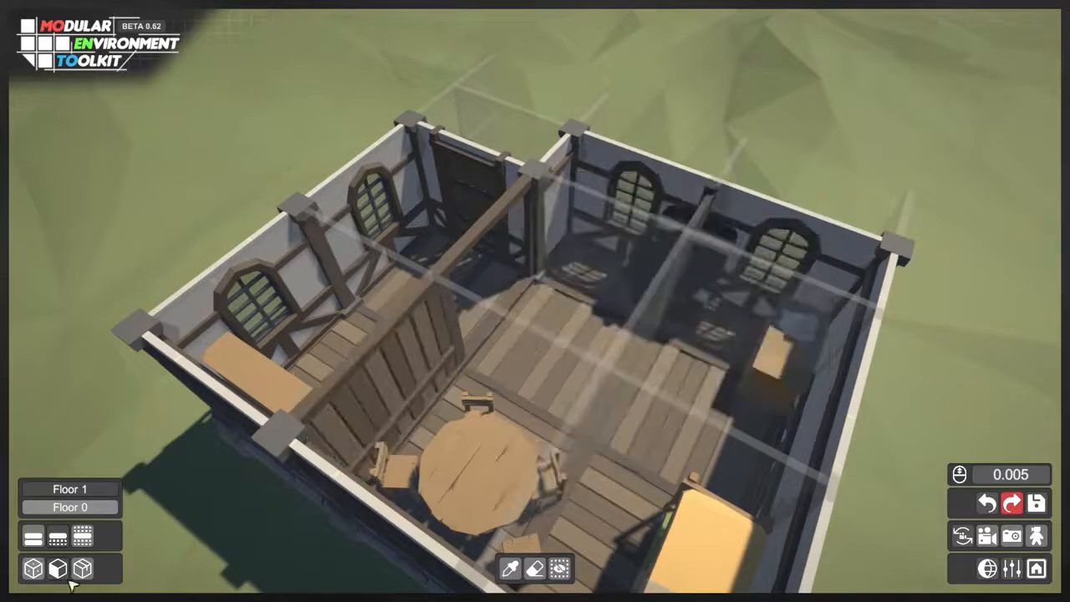
- Place decorative props on the floor of the stair room, including a wooden crate with green contents beside the stairs
click(80, 570)
middle_drag(435, 322, 493, 358)
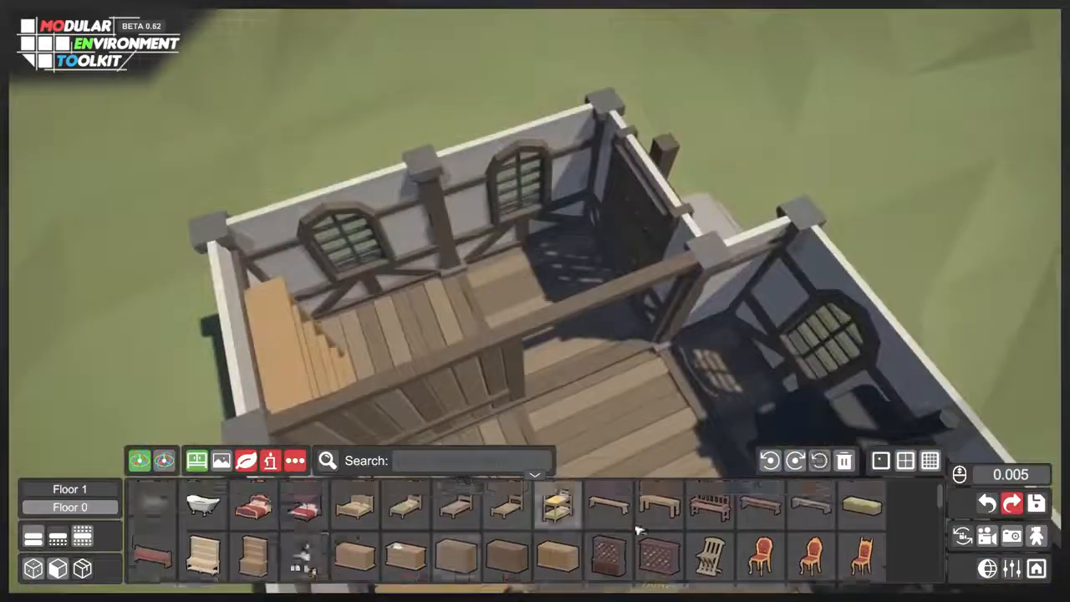
scroll(351, 535, down, 5)
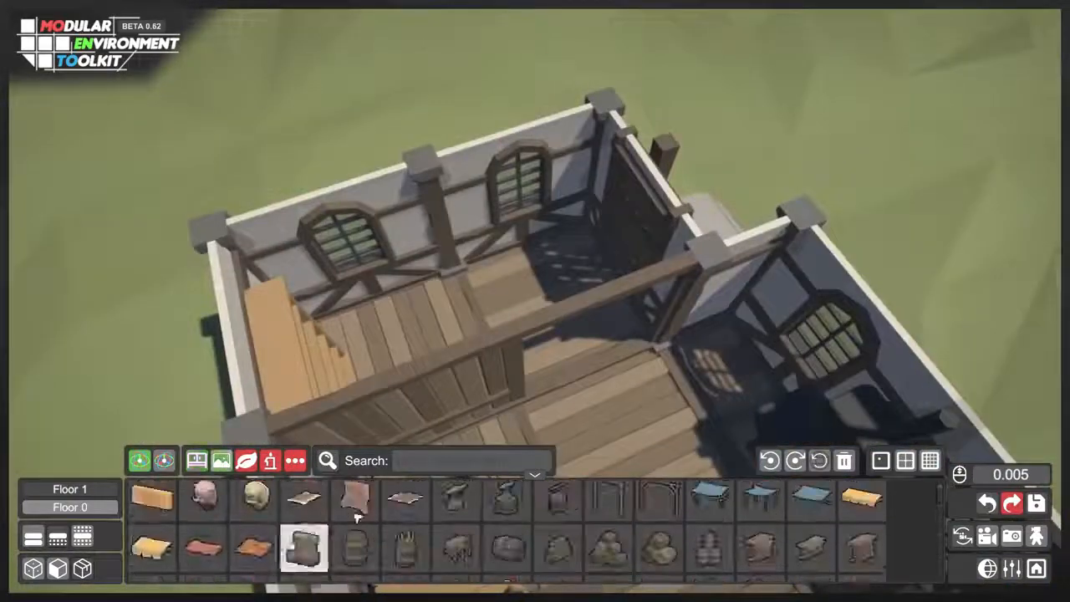
scroll(406, 518, down, 10)
click(406, 516)
click(454, 287)
scroll(263, 533, down, 8)
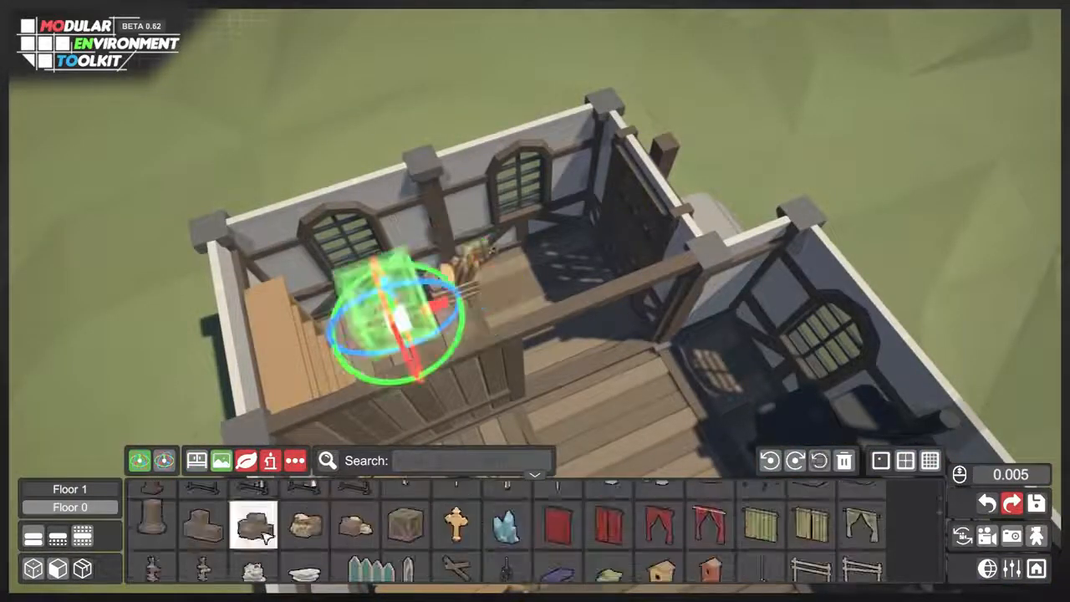
- Decorate the rooms with a gold-framed portrait on the round table and a picture on the interior plank wall, and shrink the prop library
scroll(721, 542, down, 5)
scroll(720, 541, down, 8)
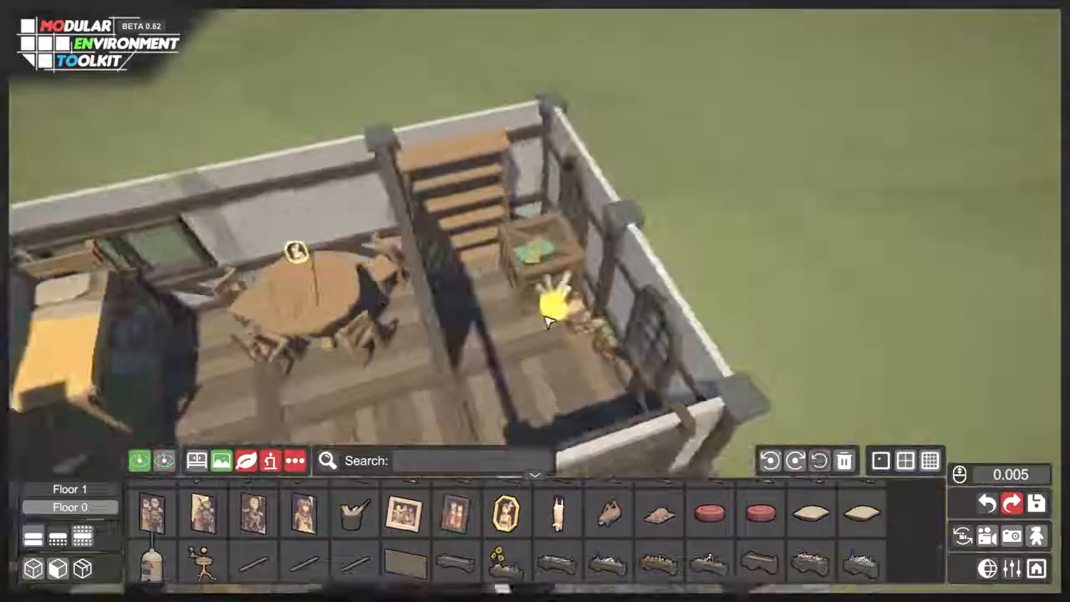
scroll(552, 303, down, 8)
click(535, 474)
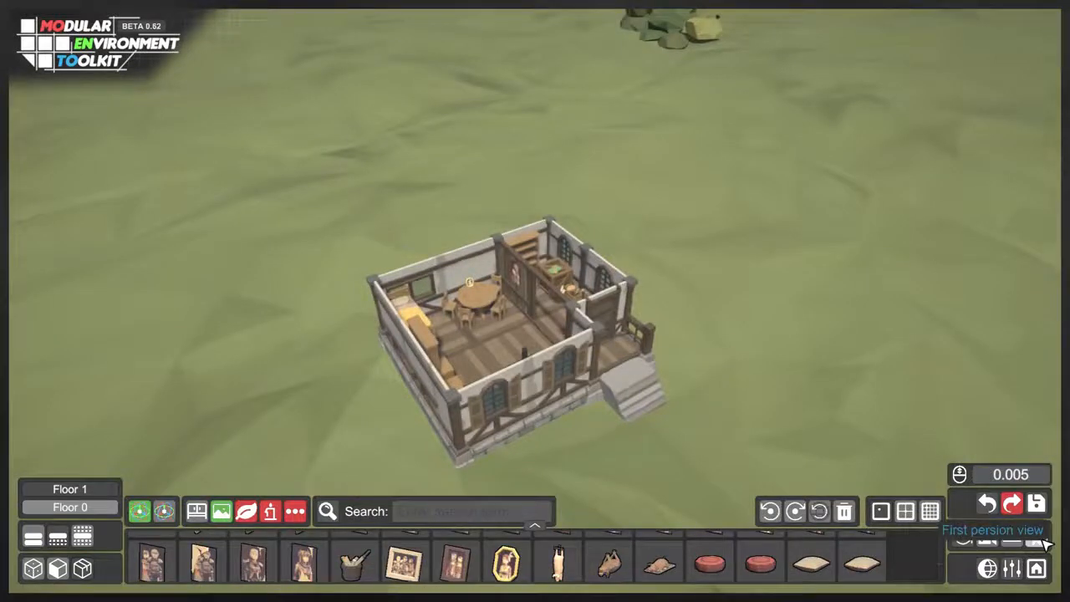
- Walk through the furnished ground floor in first-person view from the porch, inspect the rooms, and return to the editor
click(1038, 539)
click(650, 394)
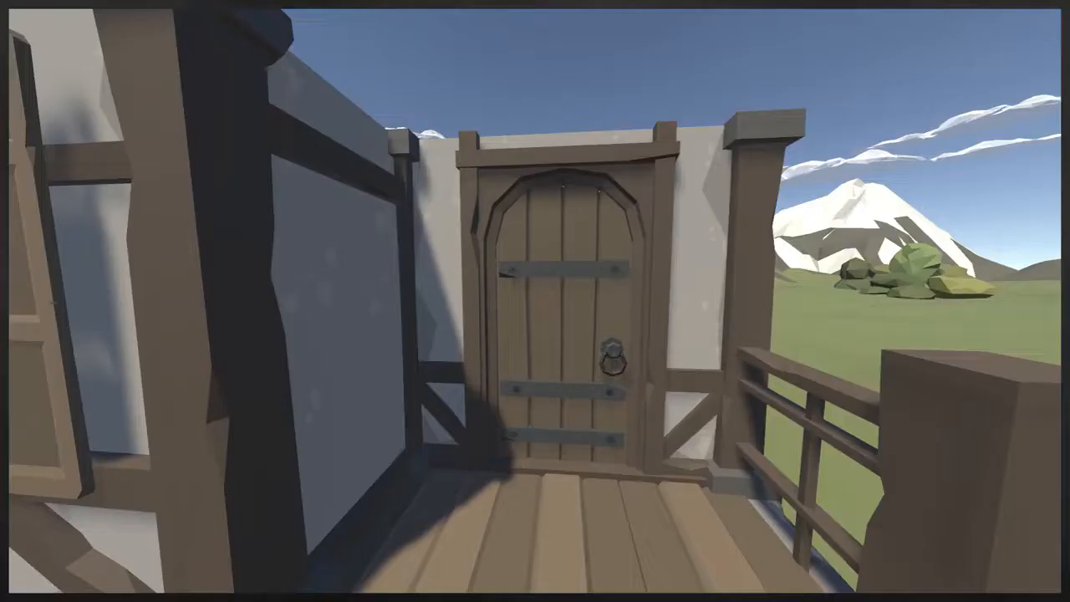
key(w)
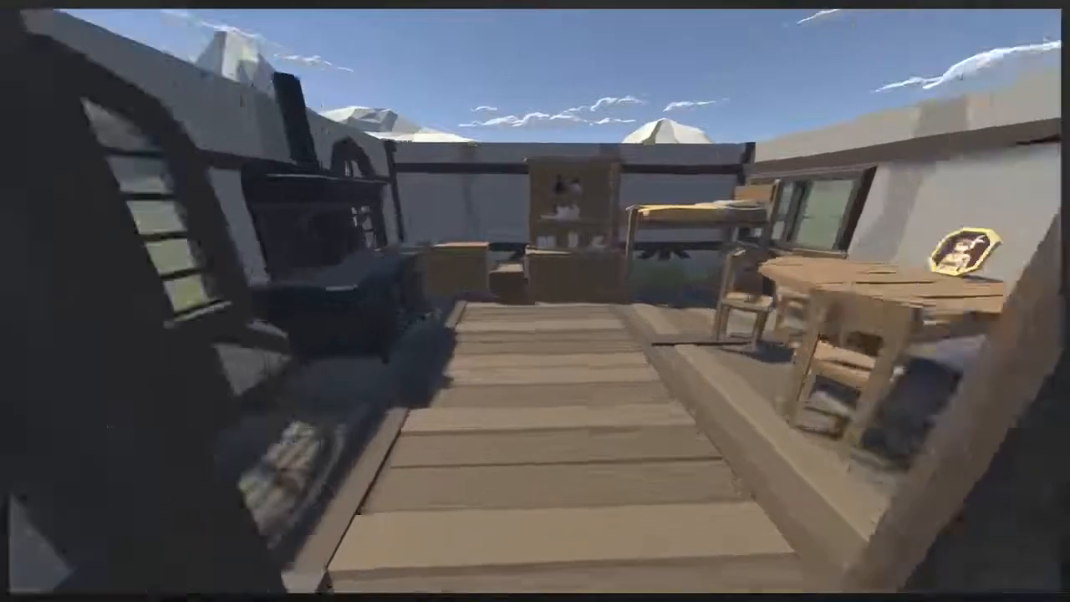
key(w)
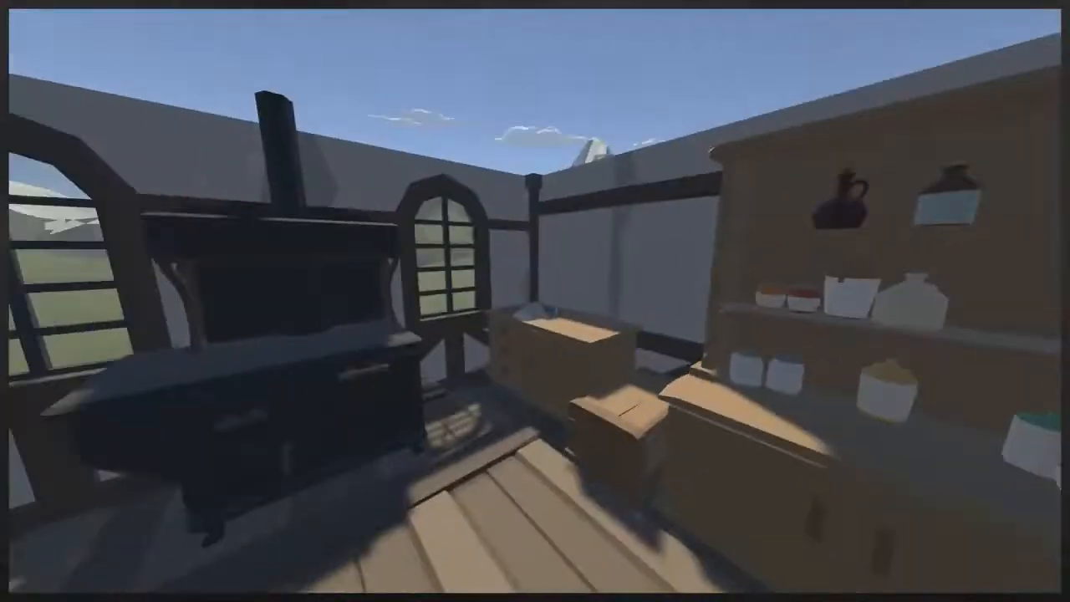
key(w)
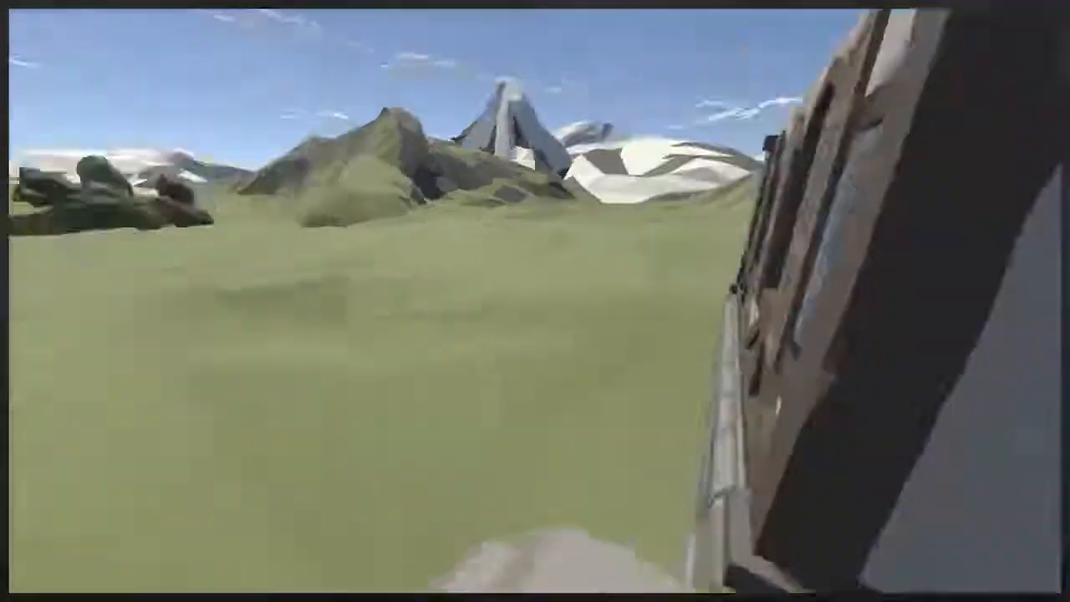
key(Escape)
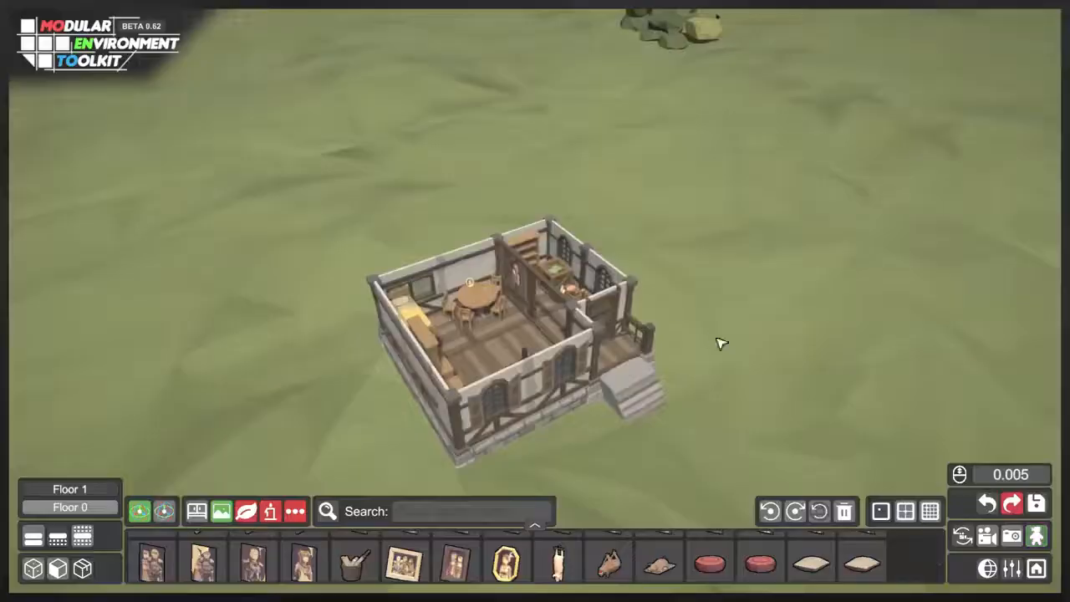
- Display Floor 1 with the tiled roof and save the structure
click(98, 488)
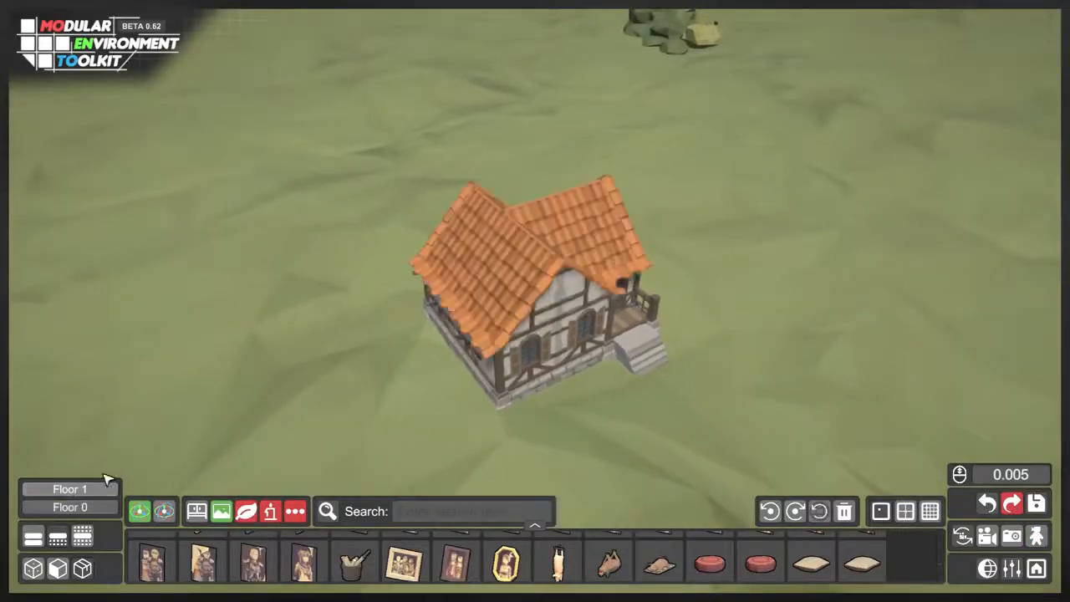
mouse_move(325, 344)
middle_down()
mouse_move(295, 341)
mouse_move(335, 339)
middle_up()
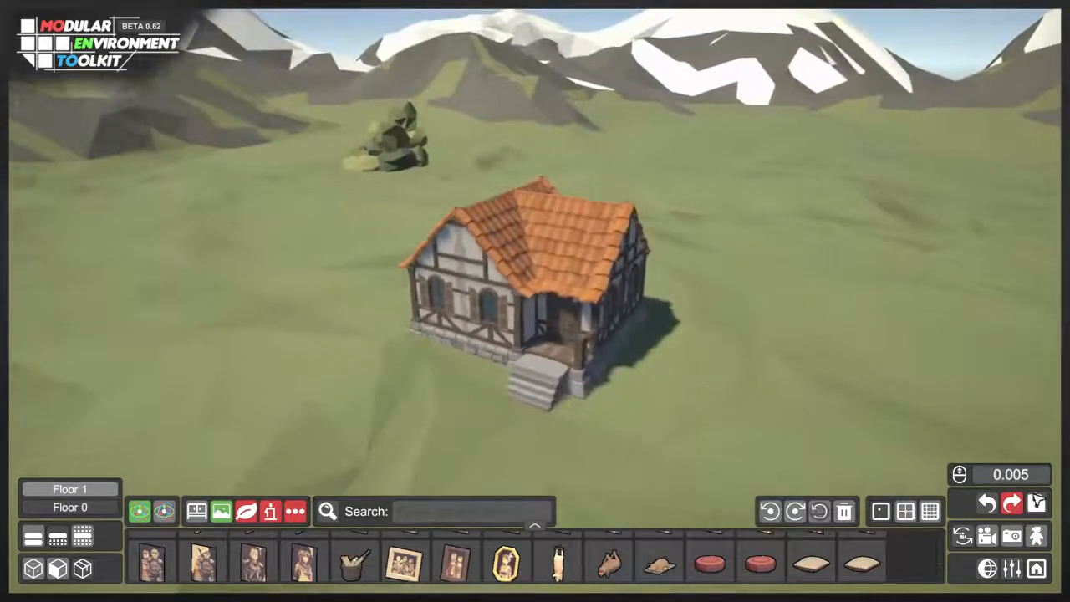
click(1036, 502)
scroll(671, 351, up, 5)
click(794, 317)
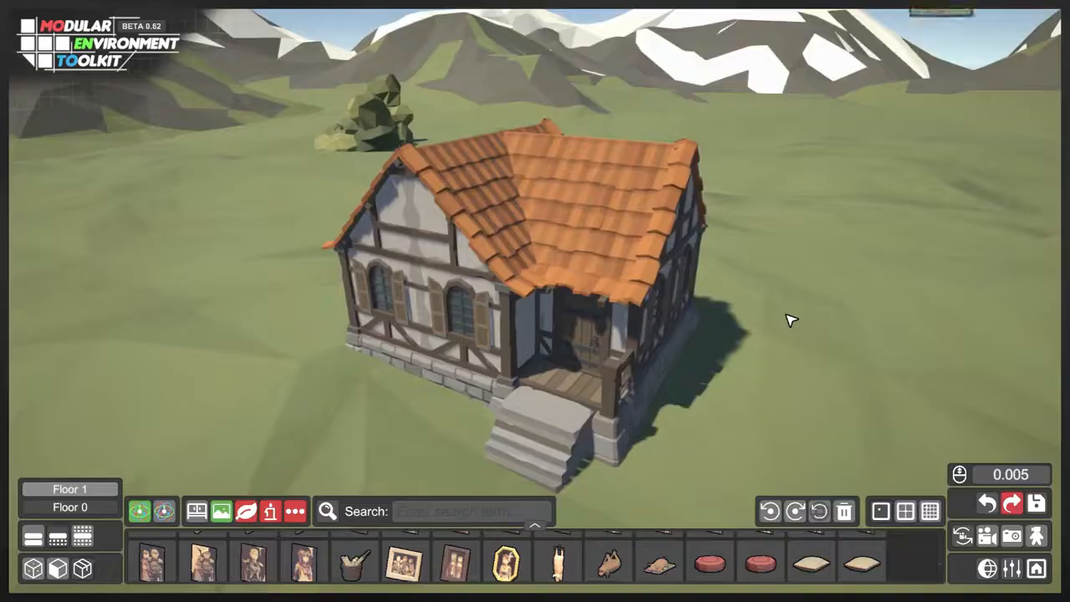
- Return to the main menu, confirming the exit, and open the list of own saved structures for loading
click(1036, 569)
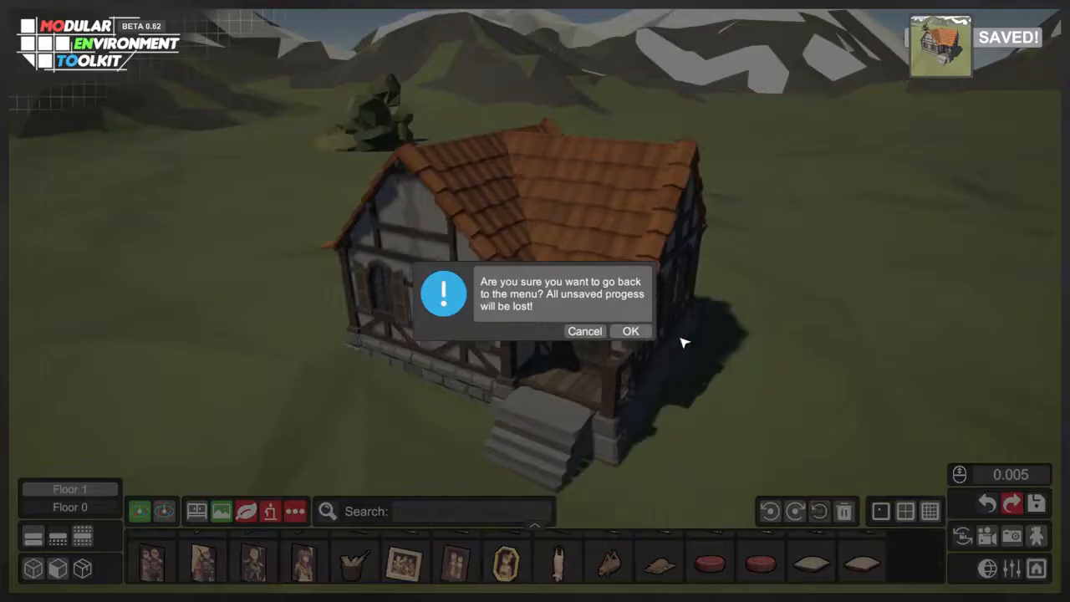
click(630, 331)
click(120, 133)
click(312, 153)
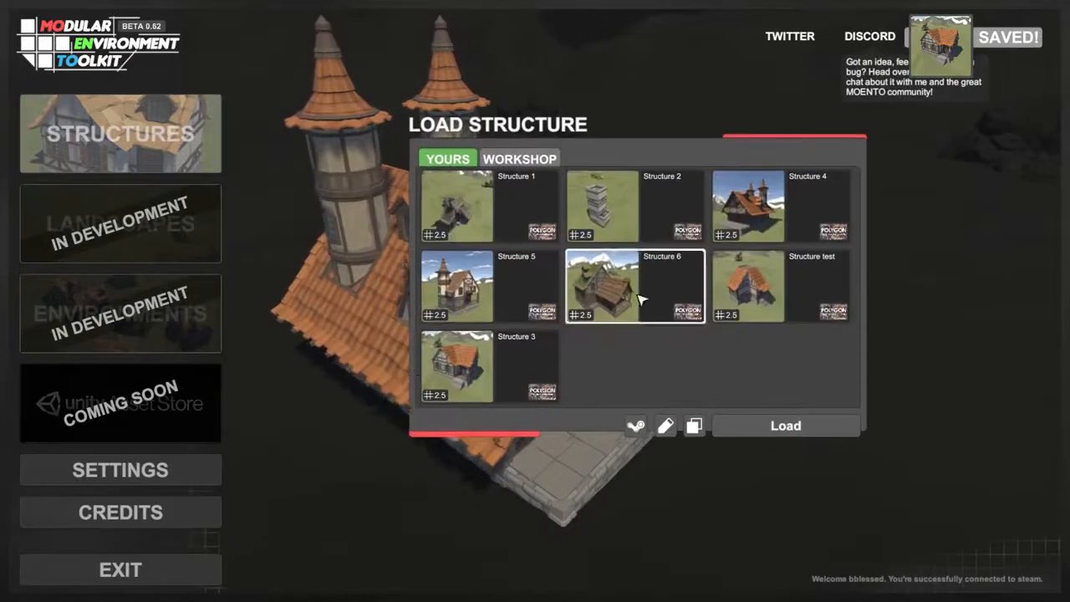